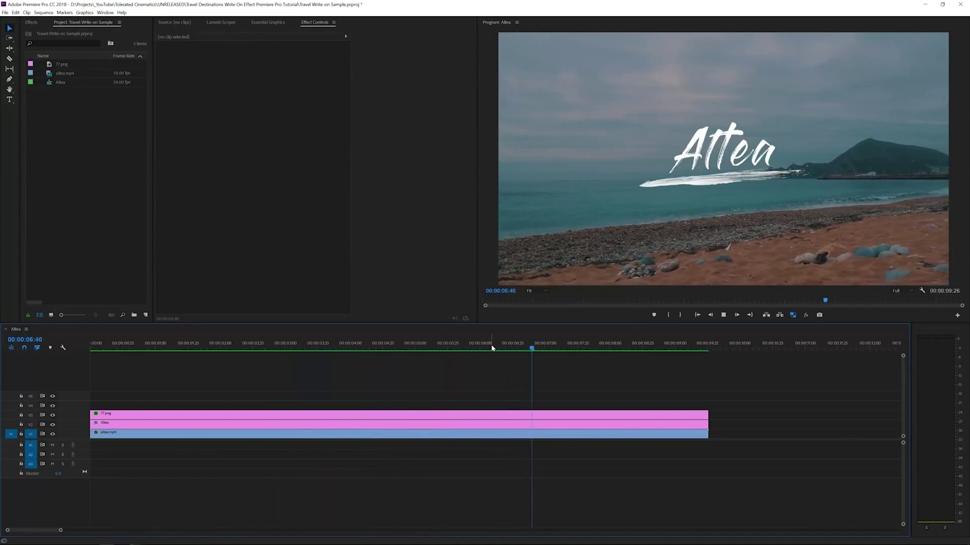
# Preview the old animation, then delete the 77.png, Altea and altea.mp4 clips from the timeline.
pyautogui.moveTo(491, 344); pyautogui.dragTo(2, 352)
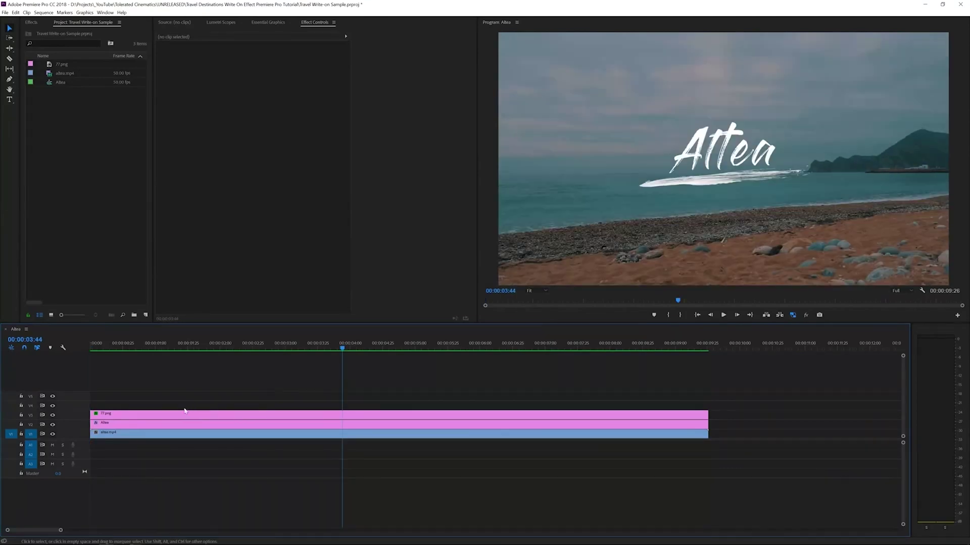
pyautogui.click(174, 433)
pyautogui.moveTo(185, 402); pyautogui.dragTo(169, 422)
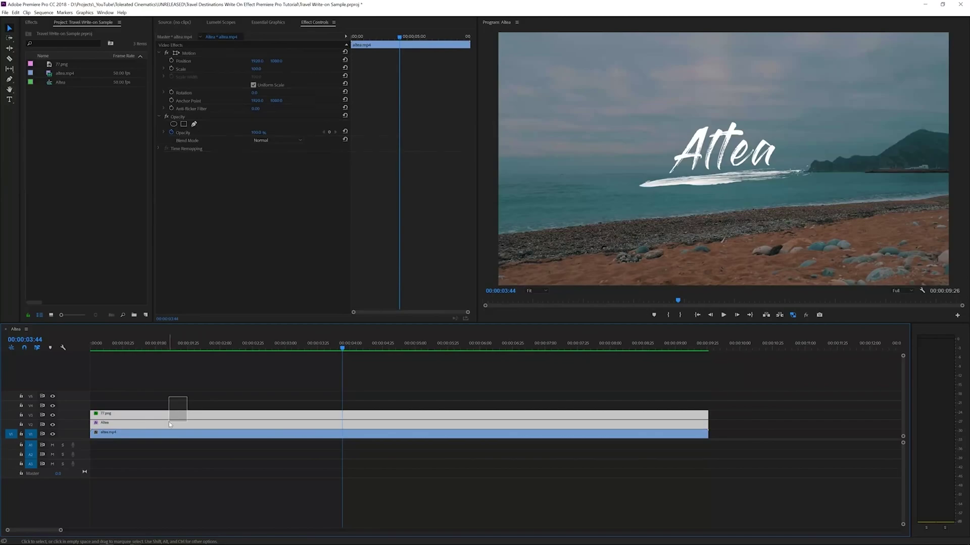
pyautogui.press('Delete')
pyautogui.click(169, 438)
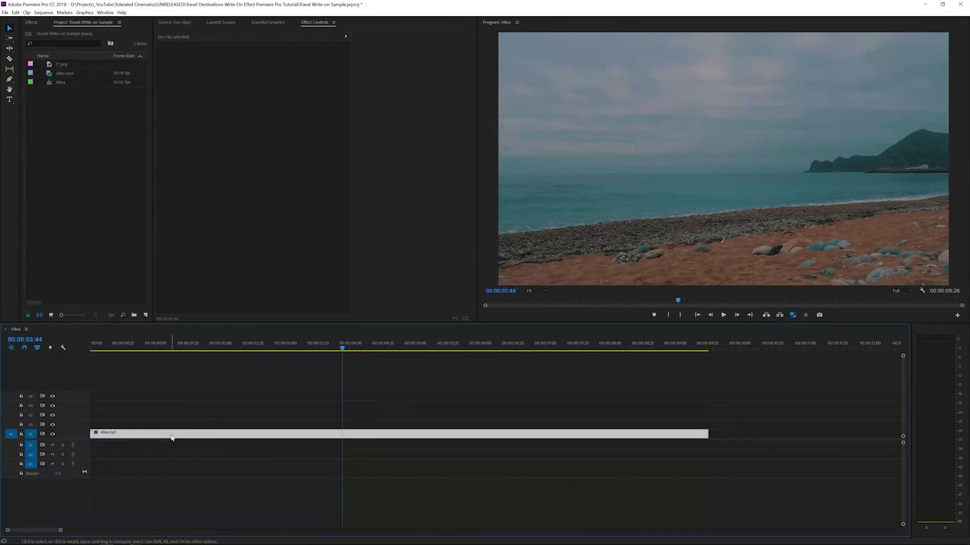
pyautogui.press('Delete')
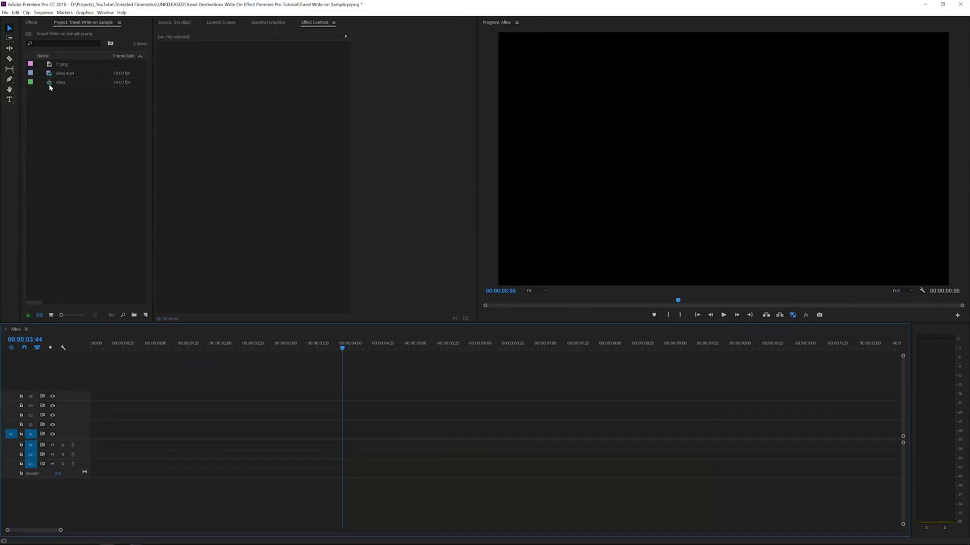
# Delete the old Altea sequence and 77.png from the Project panel.
pyautogui.click(51, 83)
pyautogui.press('Delete')
pyautogui.click(51, 65)
pyautogui.press('Delete')
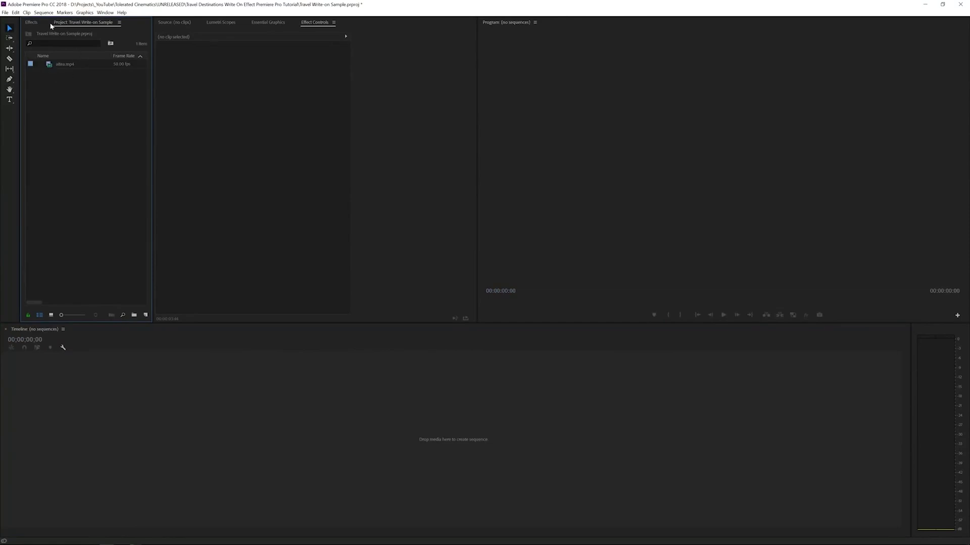
# Build a new altea sequence from altea.mp4, zoom the timeline and play it once.
pyautogui.click(51, 65)
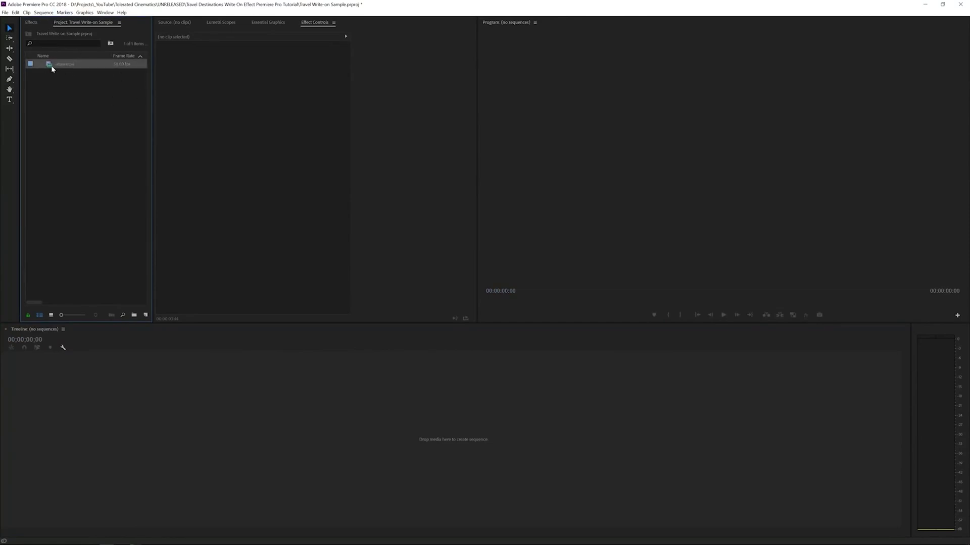
pyautogui.moveTo(95, 95); pyautogui.dragTo(145, 315)
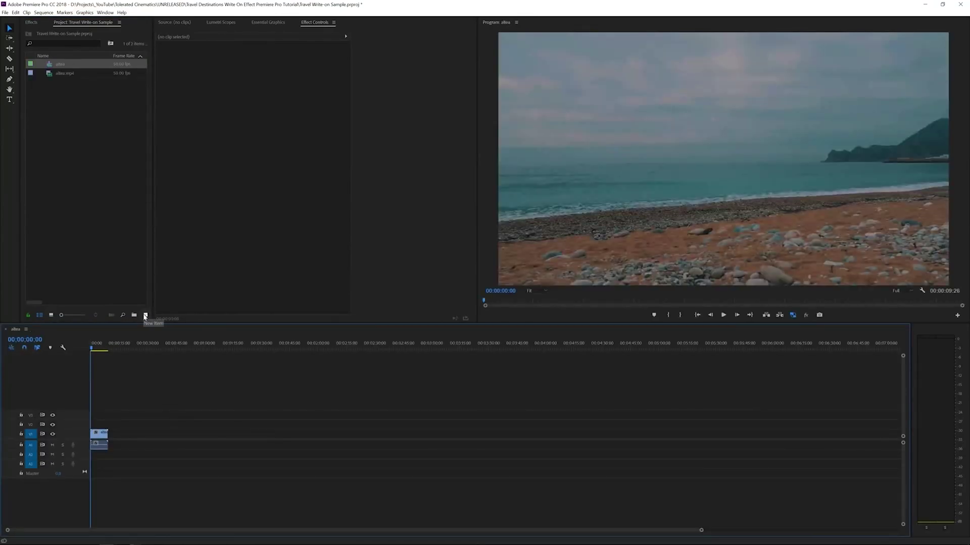
pyautogui.press('=')
pyautogui.press('=')
pyautogui.press('=')
pyautogui.press('=')
pyautogui.press('=')
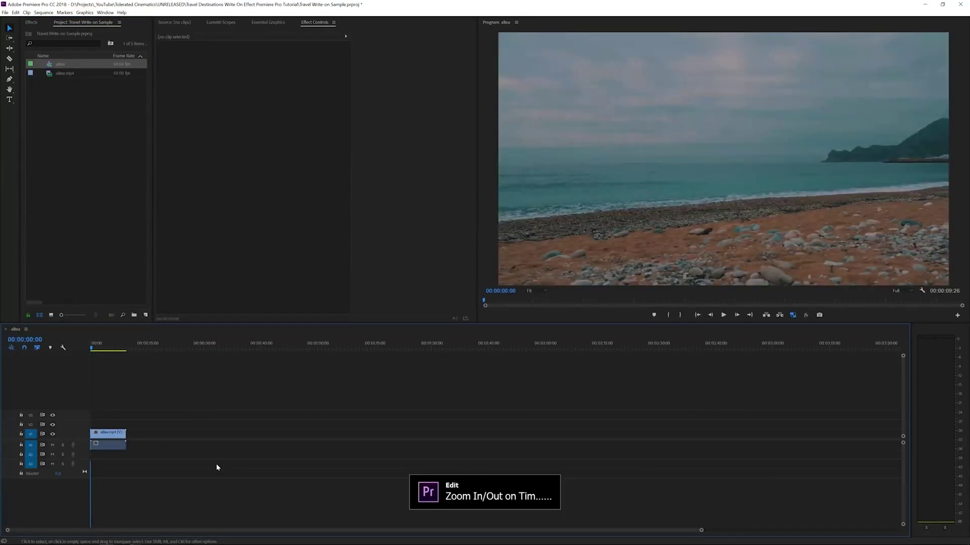
pyautogui.press('-')
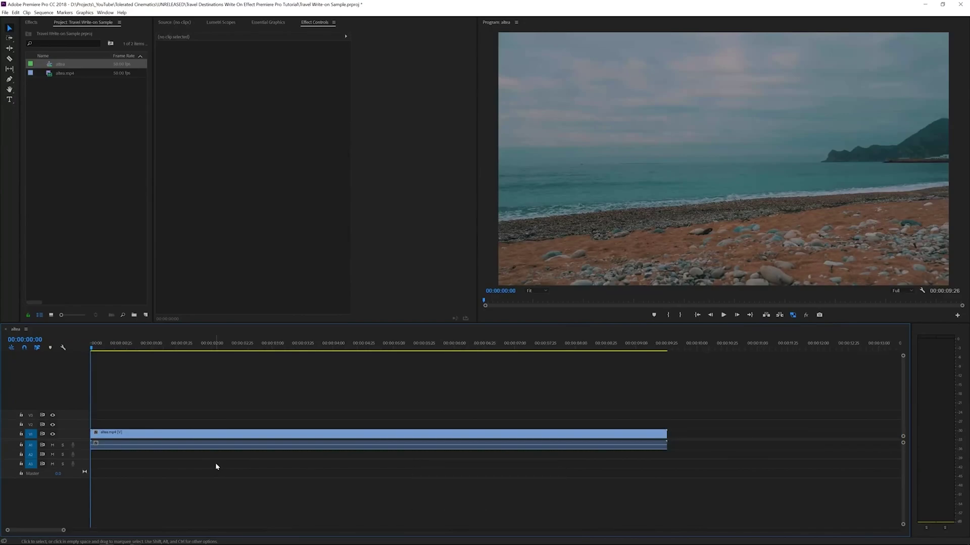
pyautogui.press('space')
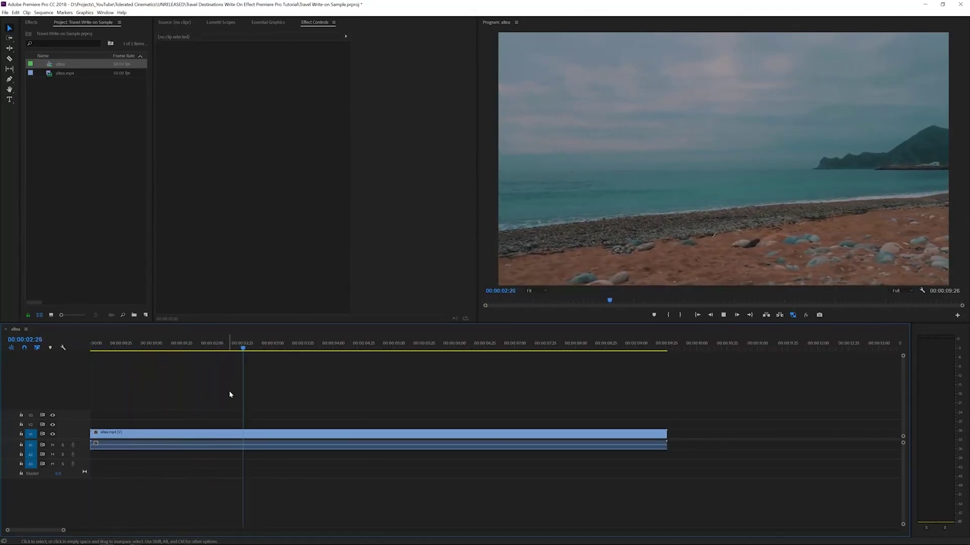
pyautogui.press('space')
pyautogui.press('Home')
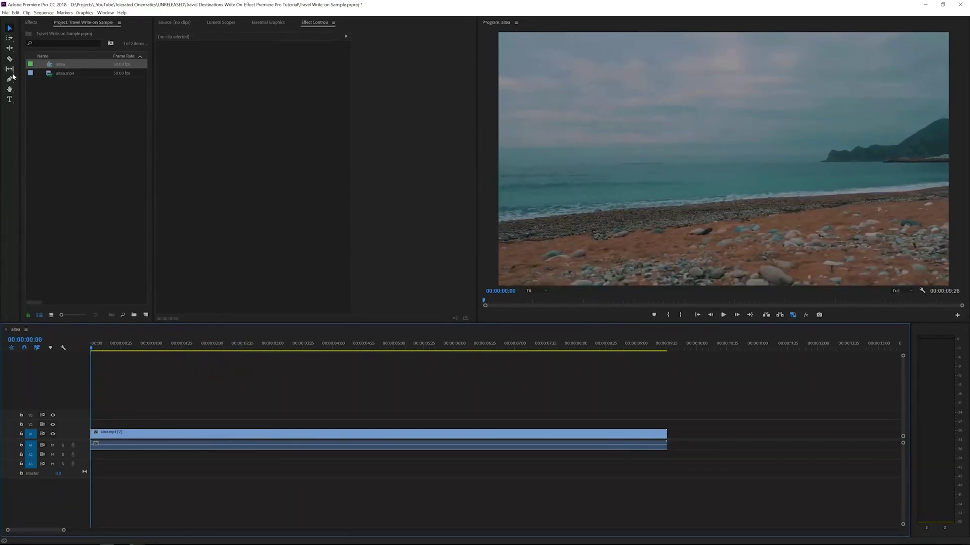
# Add an 'Altea' title in the middle of the beach frame and enlarge its font size.
pyautogui.click(10, 100)
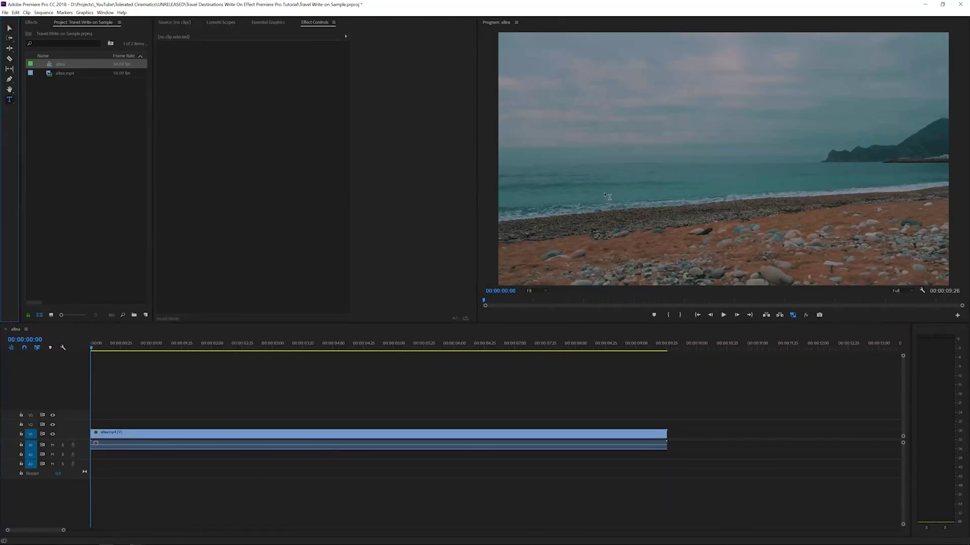
pyautogui.click(646, 169)
pyautogui.write('Altea')
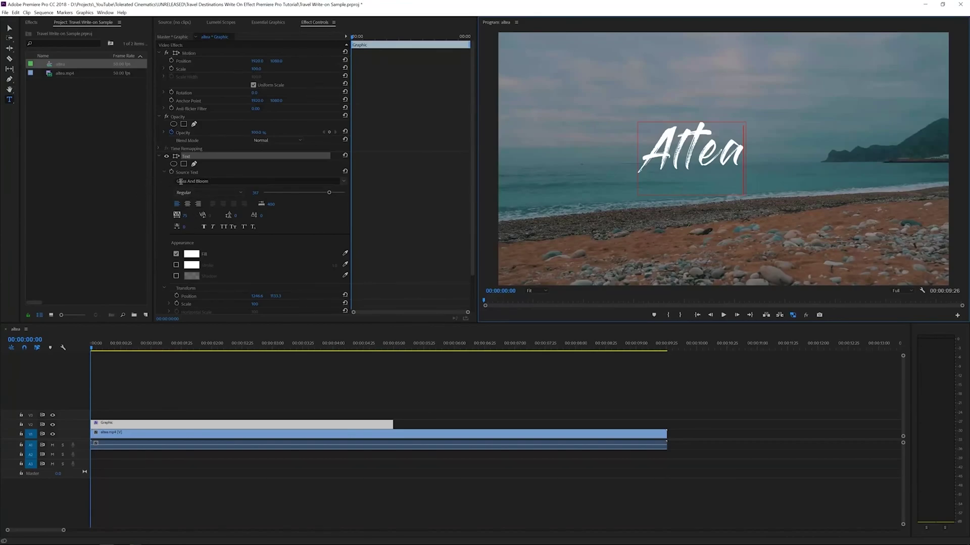
pyautogui.moveTo(330, 195)
pyautogui.mouseDown()
pyautogui.moveTo(321, 194)
pyautogui.moveTo(337, 194)
pyautogui.mouseUp()
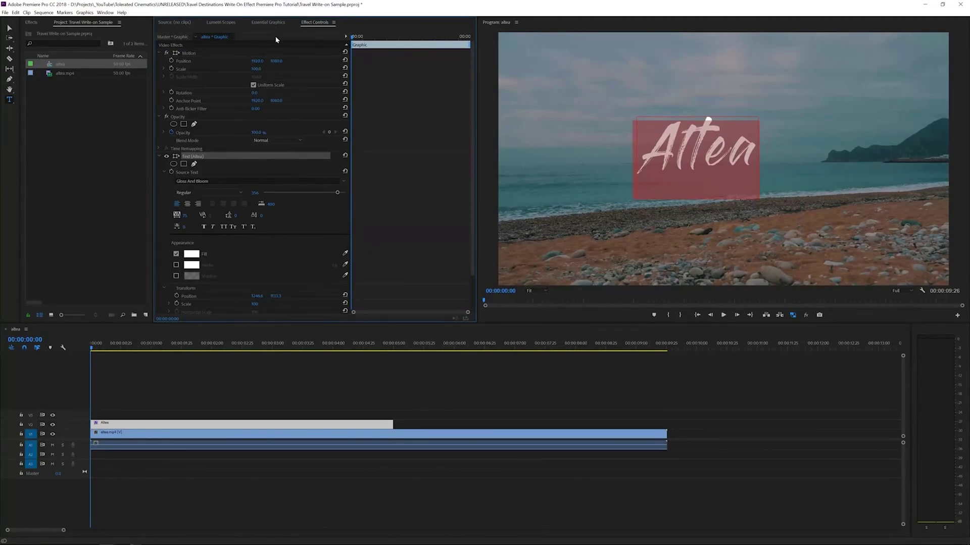
# Import 77.png and place it on track V3 above the Altea title.
pyautogui.click(264, 24)
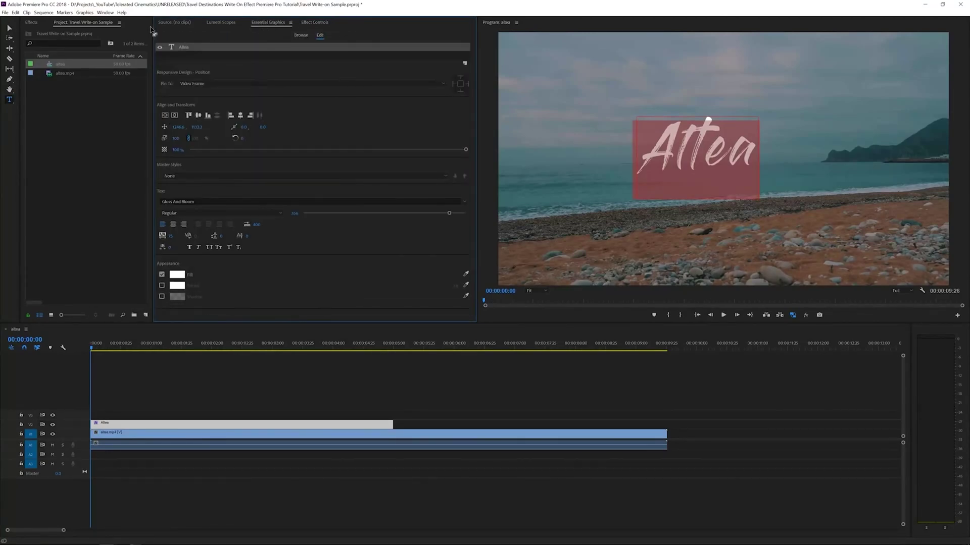
pyautogui.click(104, 12)
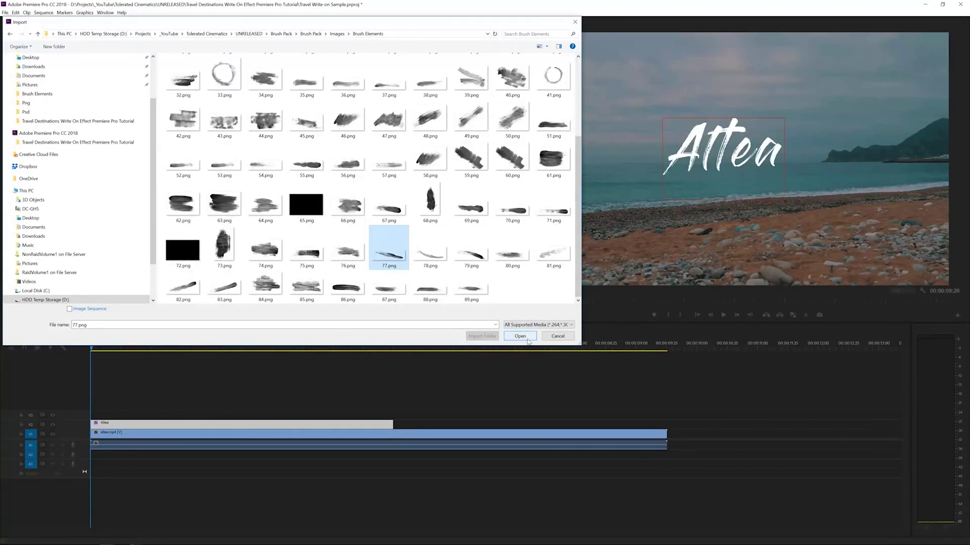
pyautogui.click(528, 341)
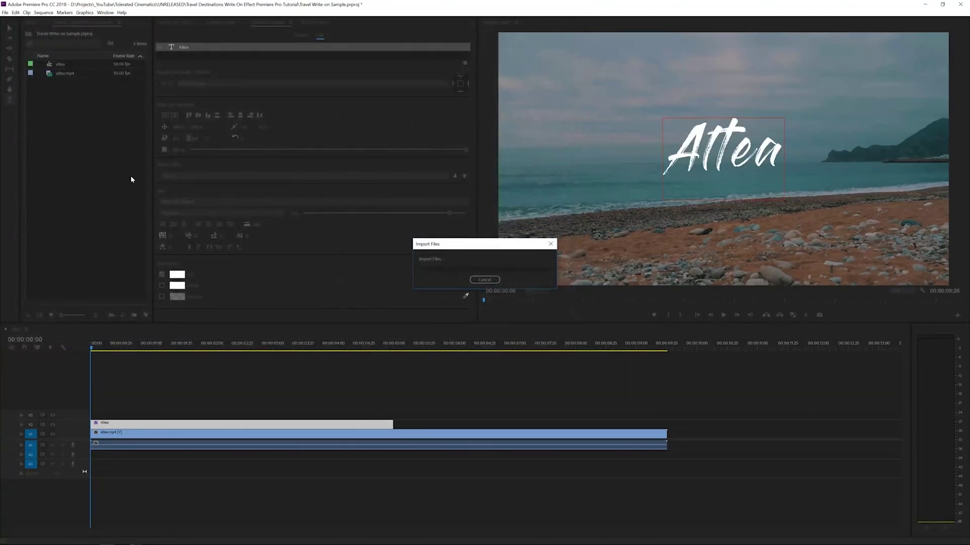
pyautogui.moveTo(49, 65)
pyautogui.mouseDown()
pyautogui.moveTo(183, 358)
pyautogui.moveTo(90, 414)
pyautogui.mouseUp()
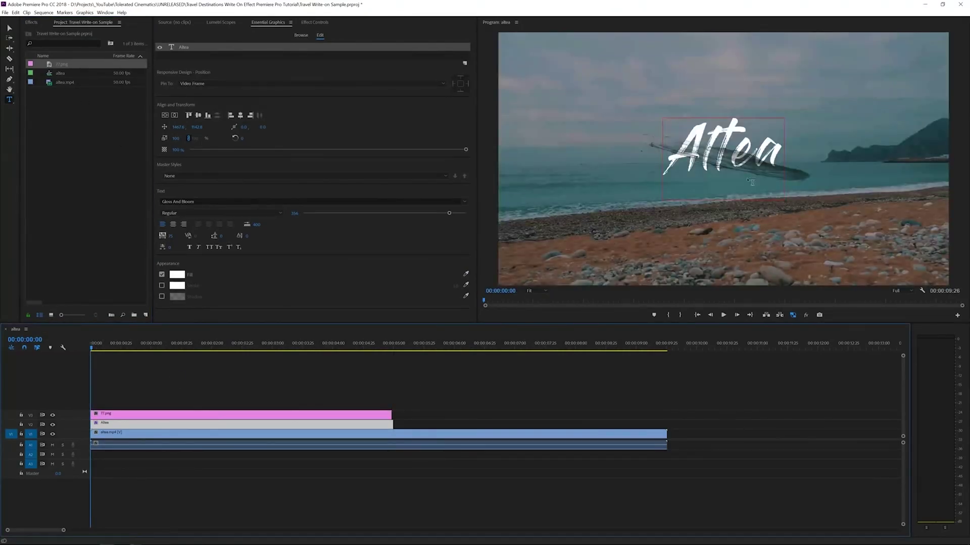
# Search the Effects for 'tint' and apply Tint to the 77.png brush clip.
pyautogui.click(31, 22)
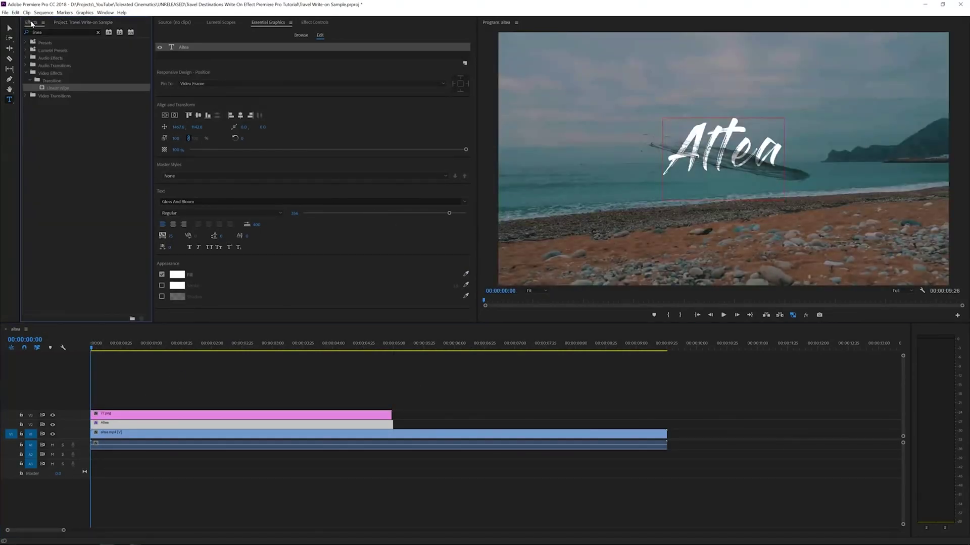
pyautogui.doubleClick(57, 31)
pyautogui.write('tint')
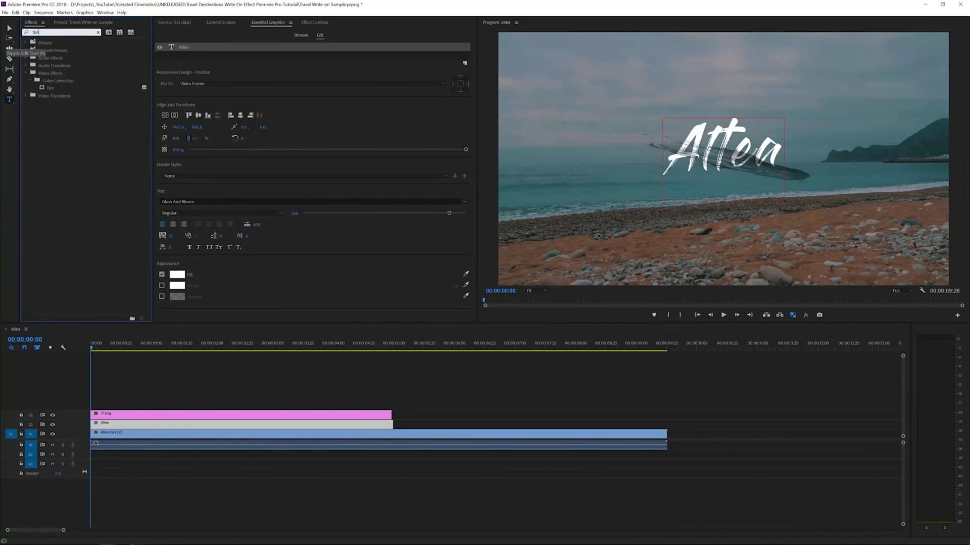
pyautogui.moveTo(60, 87); pyautogui.dragTo(117, 417)
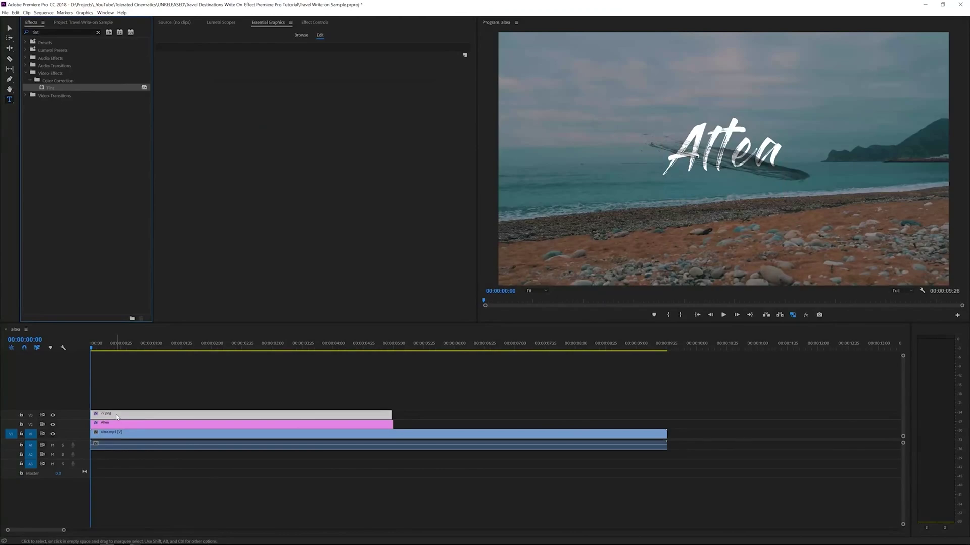
# Map the tint's black to white, rotate the stroke to 113° and shift it right.
pyautogui.click(316, 23)
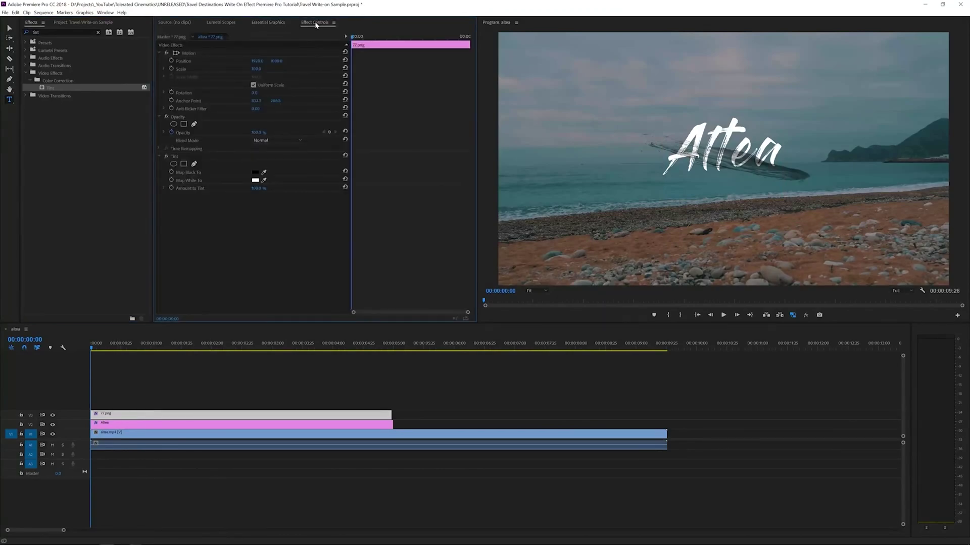
pyautogui.click(255, 174)
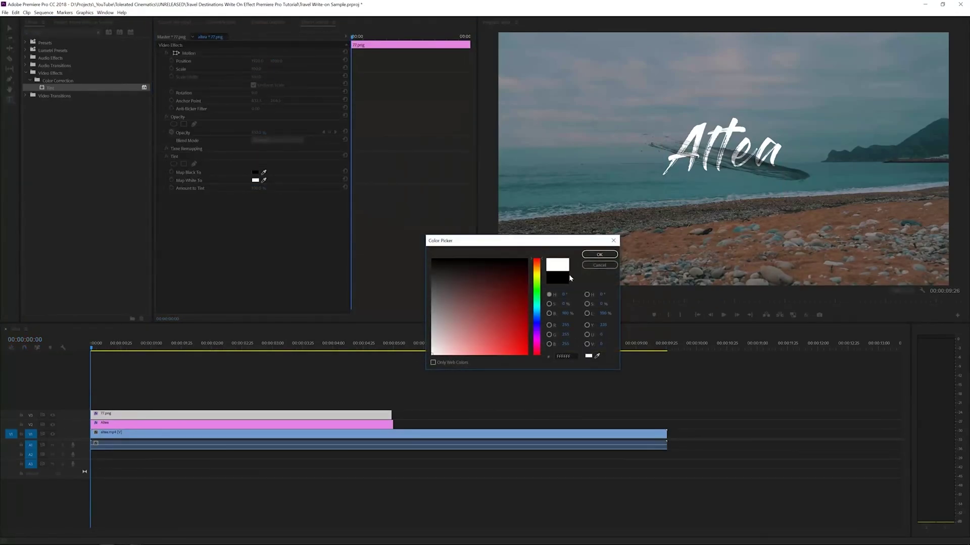
pyautogui.click(598, 255)
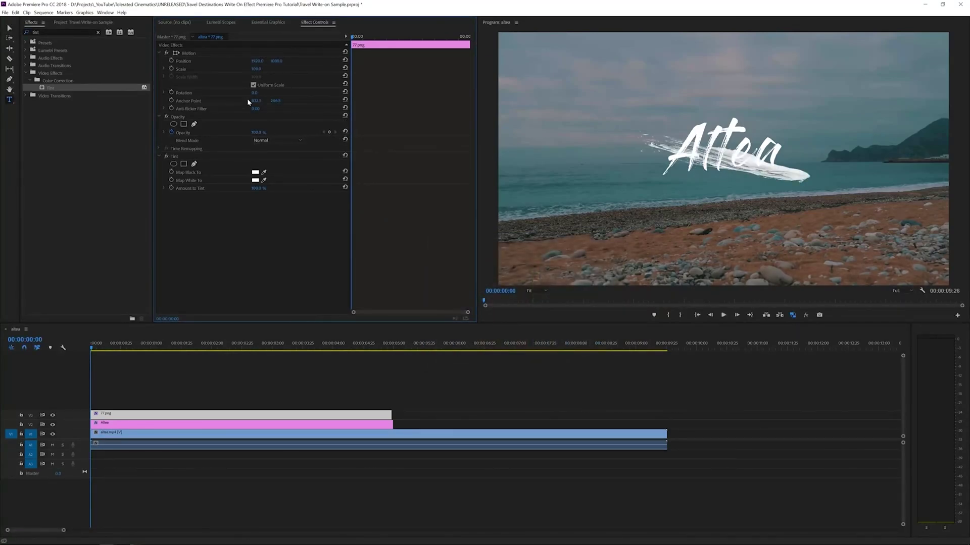
pyautogui.moveTo(254, 93); pyautogui.dragTo(338, 92)
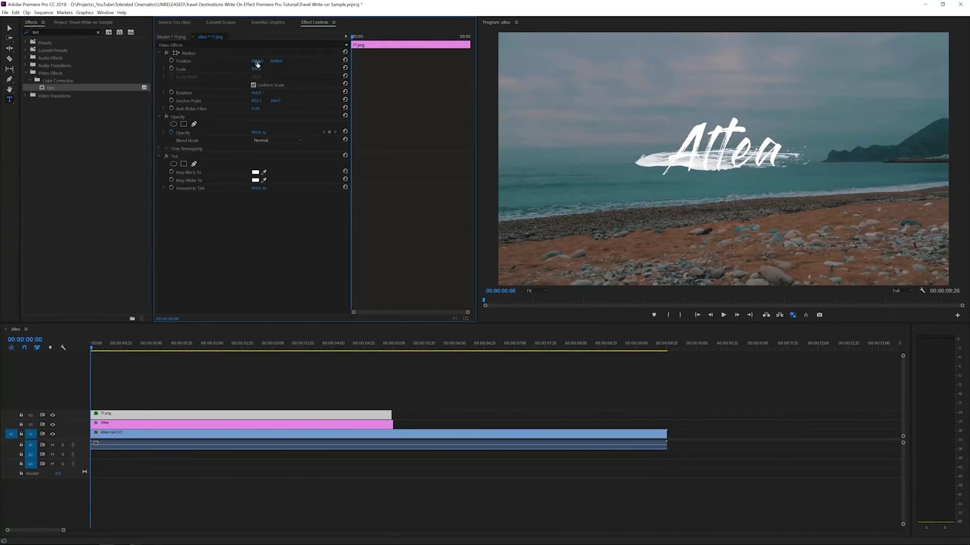
pyautogui.moveTo(257, 61); pyautogui.dragTo(381, 62)
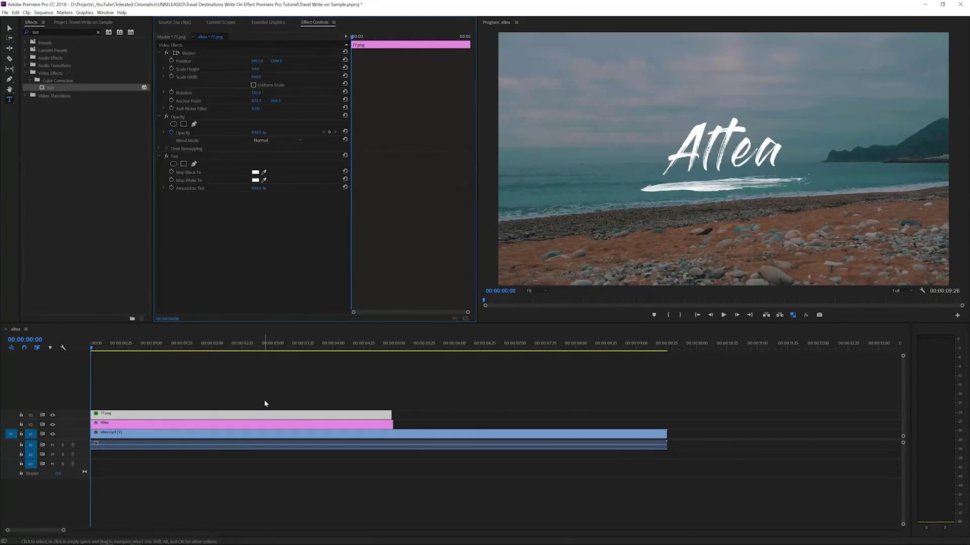
# Extend the brush and Altea title clips to 09:25, the end of the beach video.
pyautogui.moveTo(274, 377); pyautogui.dragTo(234, 427)
pyautogui.moveTo(397, 418); pyautogui.dragTo(667, 410)
pyautogui.click(671, 399)
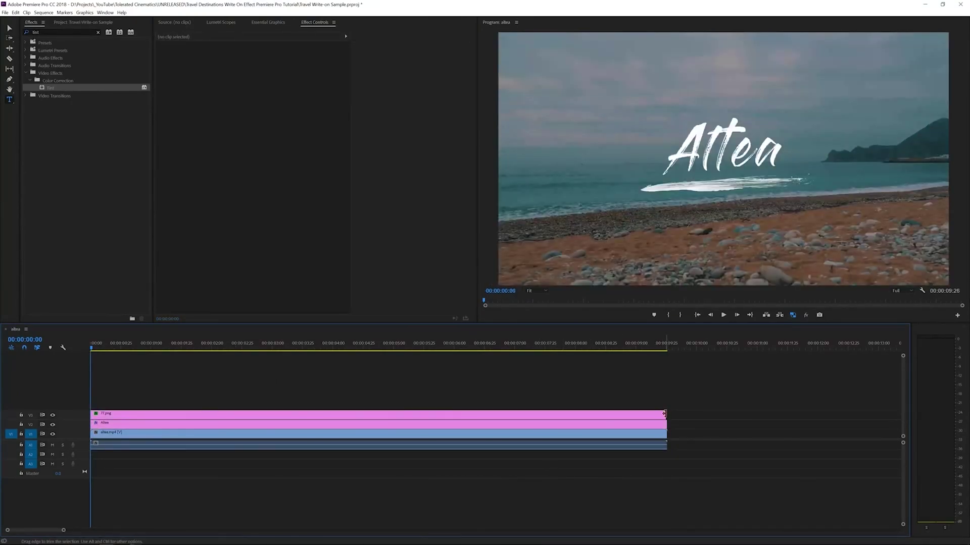
pyautogui.click(667, 423)
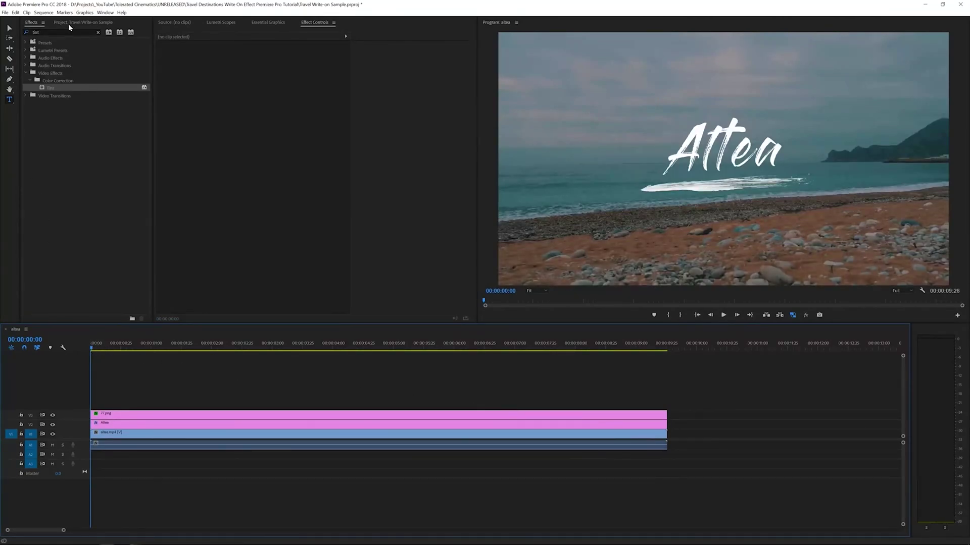
# Search Effects for 'wri' and apply Write-on to the Altea title clip.
pyautogui.click(50, 31)
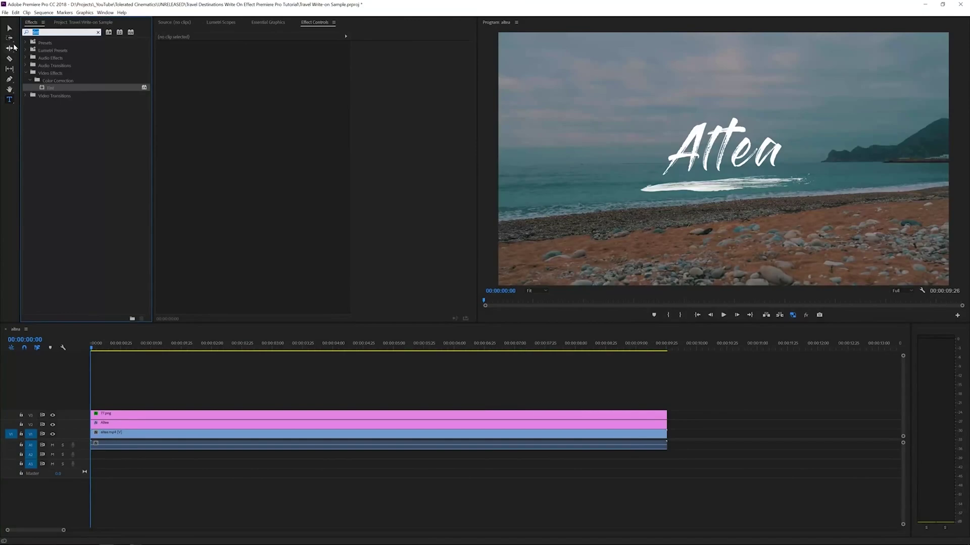
pyautogui.write('write')
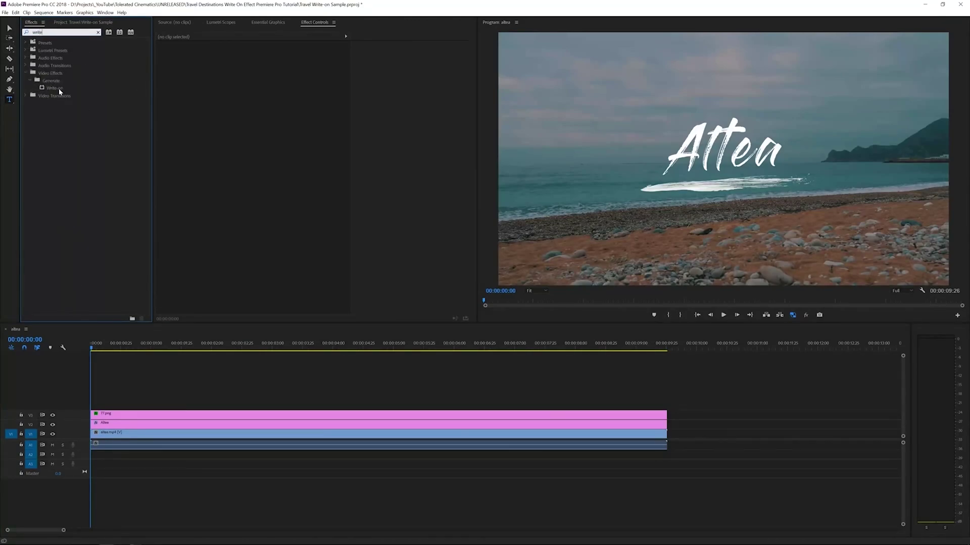
pyautogui.moveTo(59, 91); pyautogui.dragTo(104, 423)
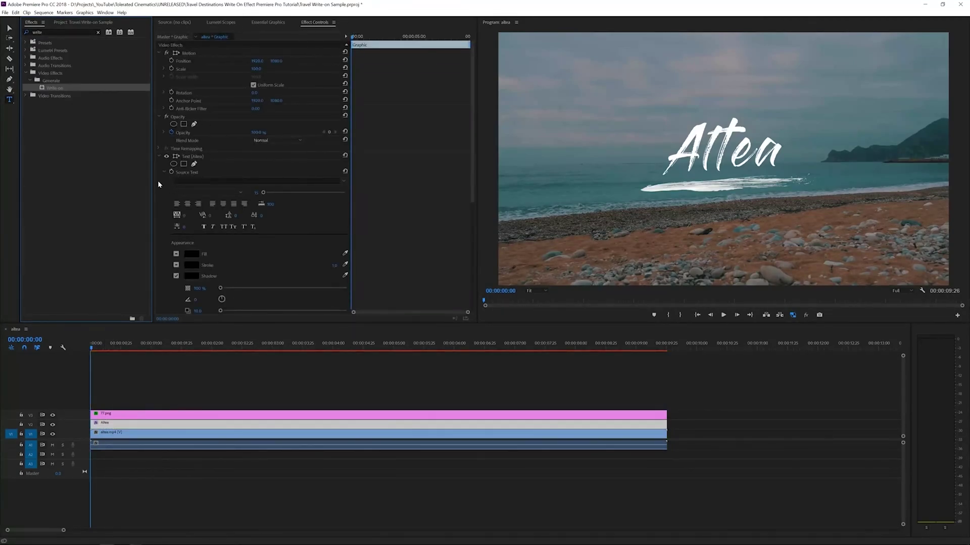
# Give Write-on a red FF0000 brush, size 35, hardness 100% and stroke length 10.
pyautogui.click(160, 156)
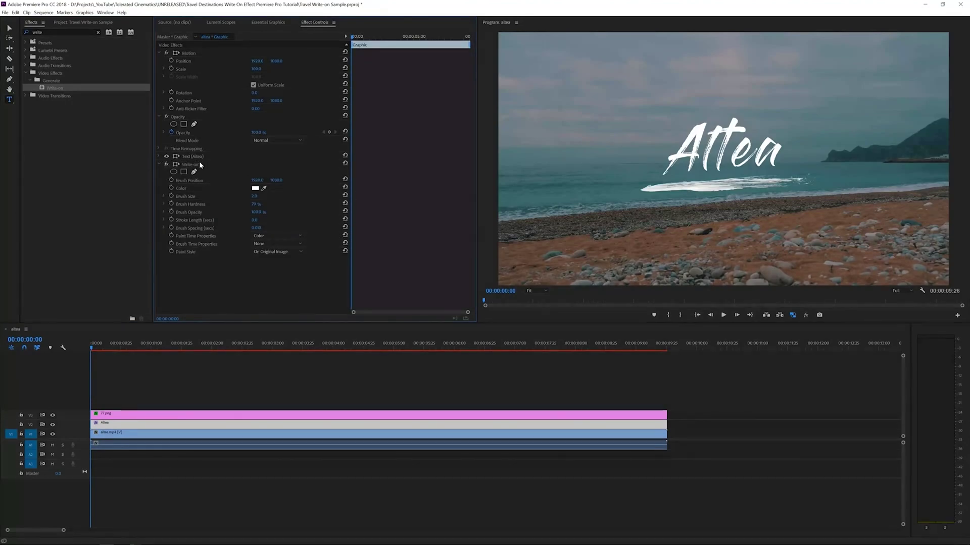
pyautogui.click(255, 188)
pyautogui.click(526, 354)
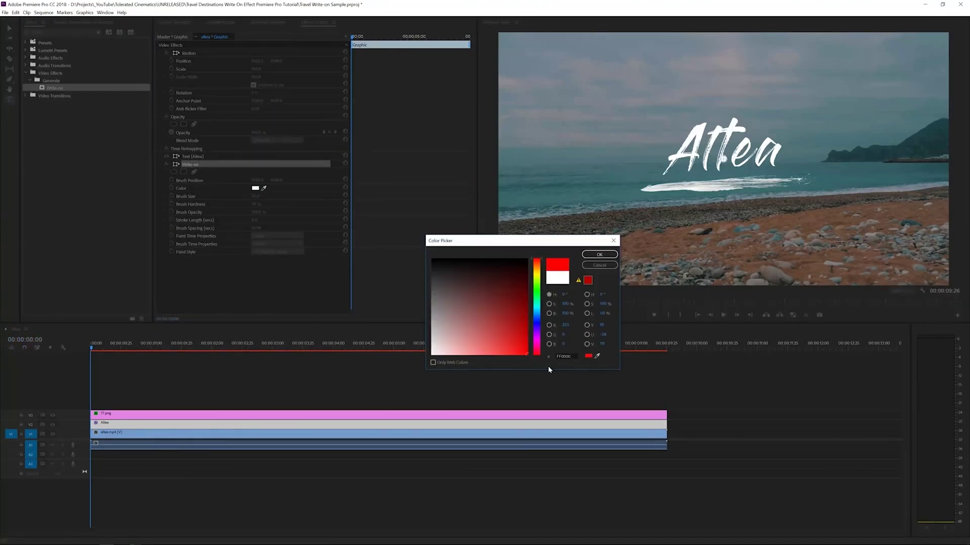
pyautogui.click(599, 255)
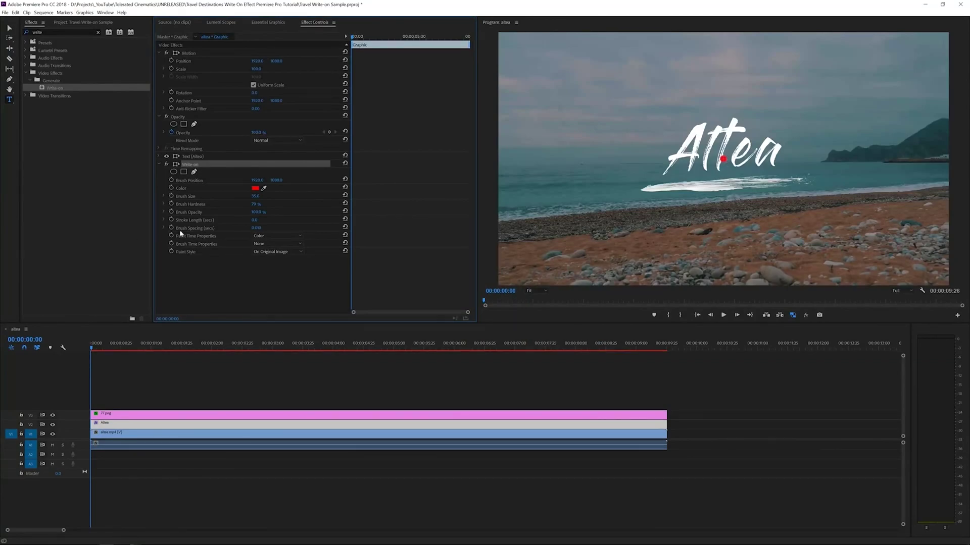
pyautogui.click(256, 196)
pyautogui.press('Return')
pyautogui.click(262, 203)
pyautogui.click(256, 219)
pyautogui.write('10')
pyautogui.press('Return')
# Zoom the Program monitor to 150% and turn on the Write-on Brush Position stopwatch.
pyautogui.click(537, 293)
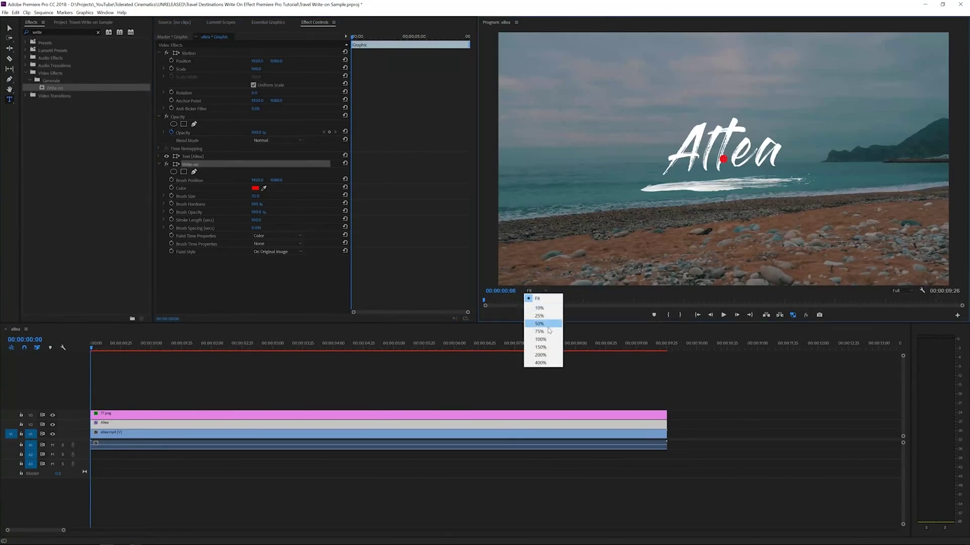
pyautogui.click(543, 349)
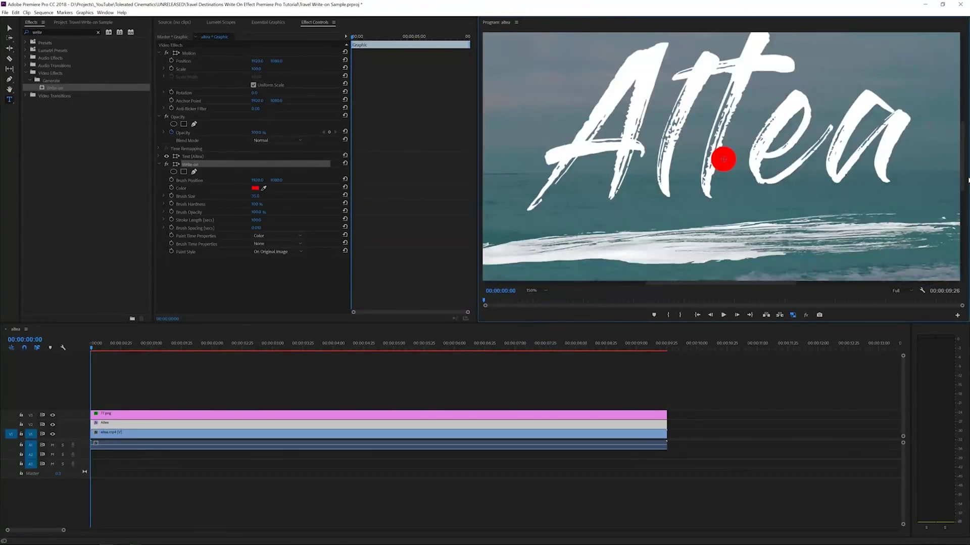
pyautogui.scroll(3, 847, 126)
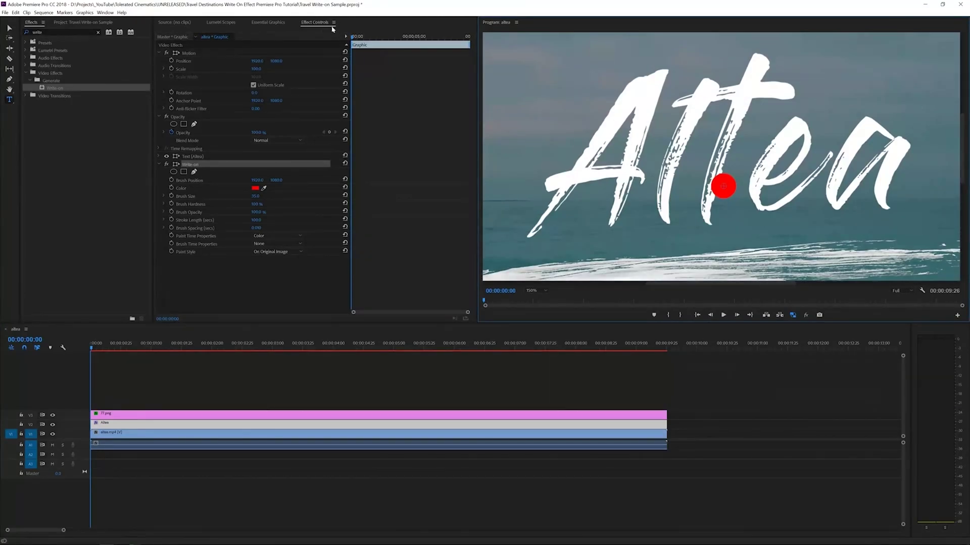
pyautogui.click(353, 39)
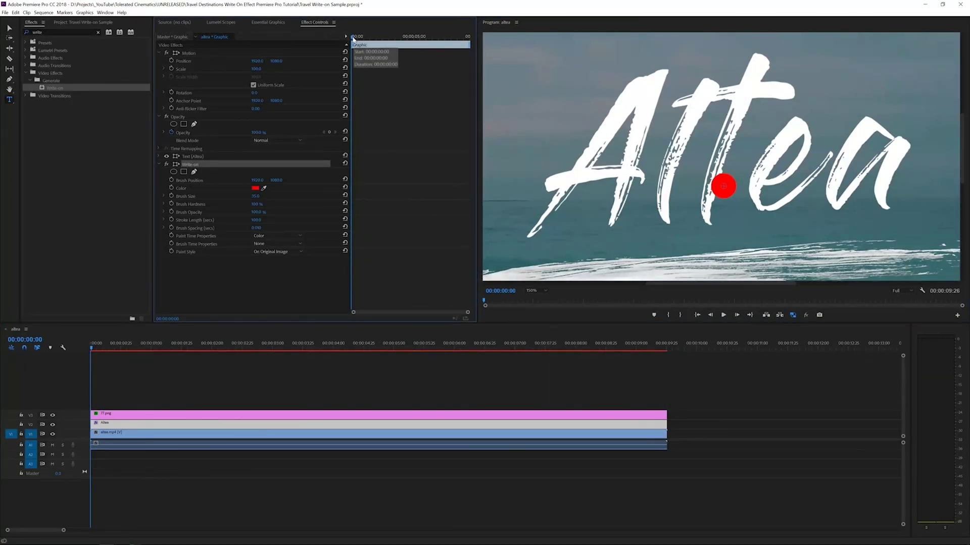
pyautogui.click(172, 181)
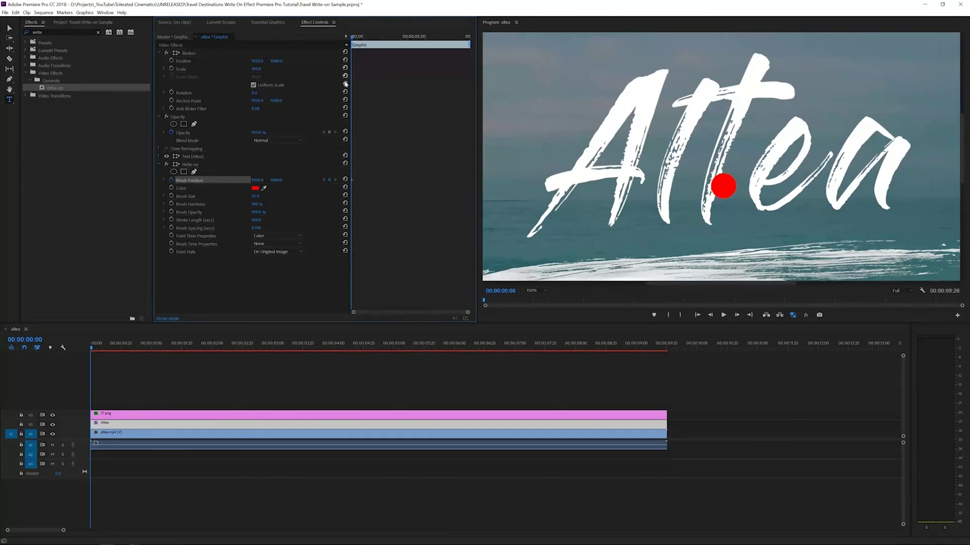
# Keyframe the brush from the A's bottom-left up its left leg, five frames later.
pyautogui.click(8, 29)
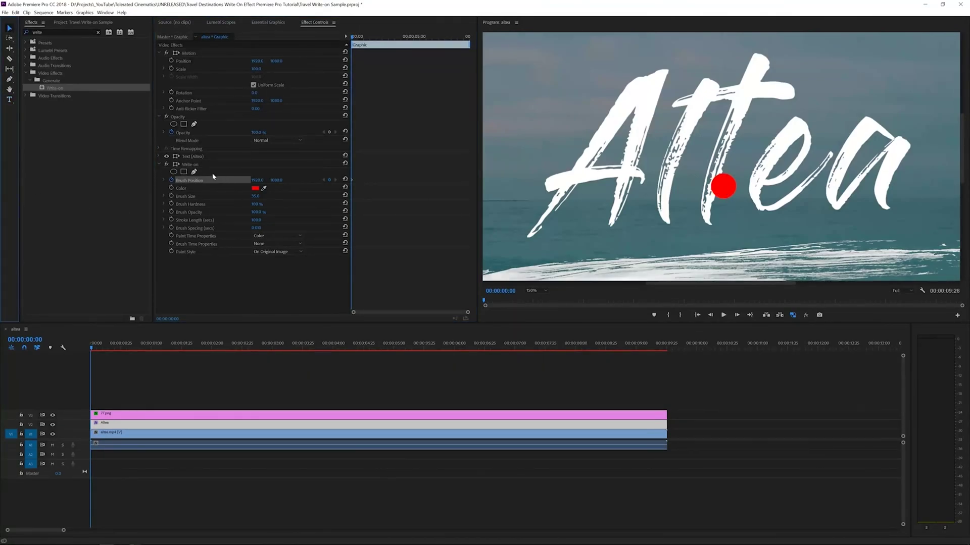
pyautogui.click(190, 164)
pyautogui.moveTo(712, 202)
pyautogui.mouseDown()
pyautogui.moveTo(603, 204)
pyautogui.moveTo(526, 241)
pyautogui.moveTo(516, 256)
pyautogui.mouseUp()
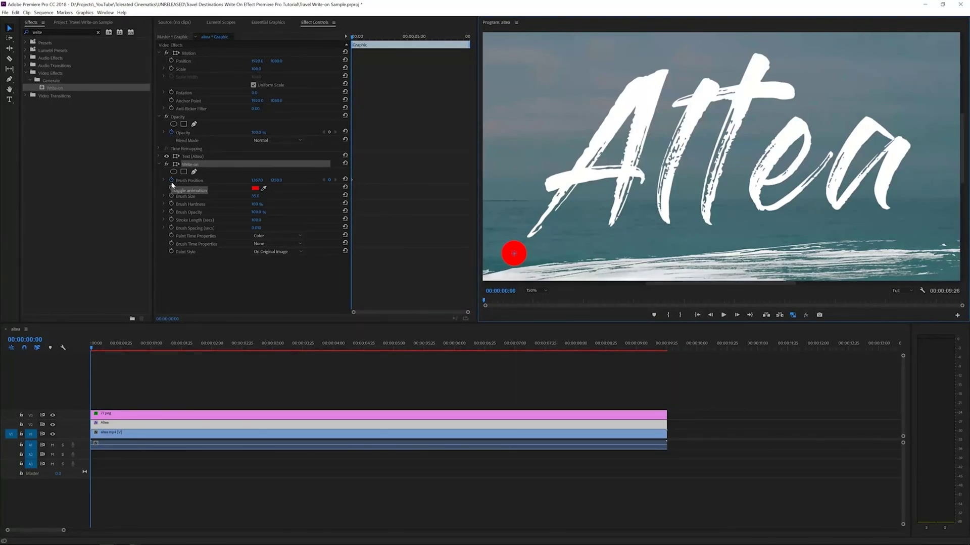
pyautogui.hotkey('shift', 'Right')
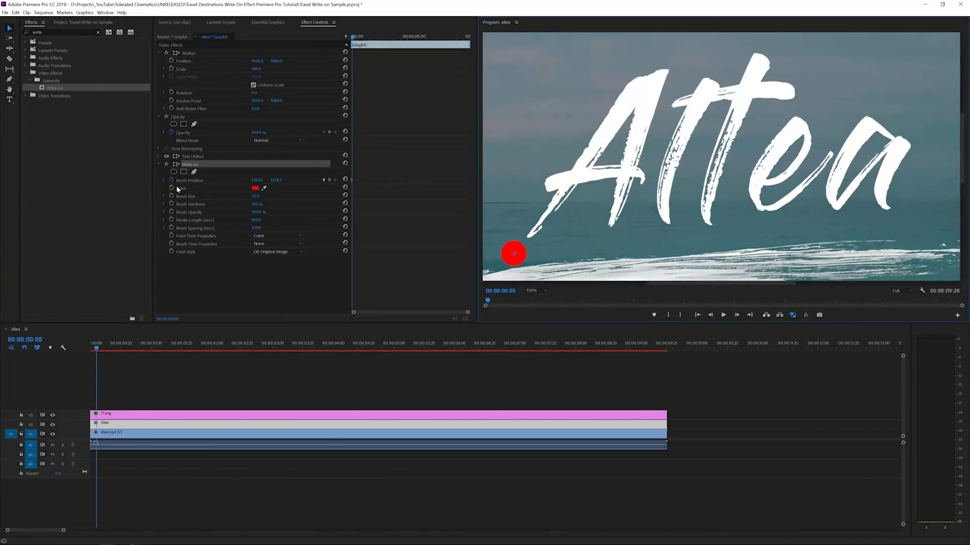
pyautogui.moveTo(468, 312); pyautogui.dragTo(412, 317)
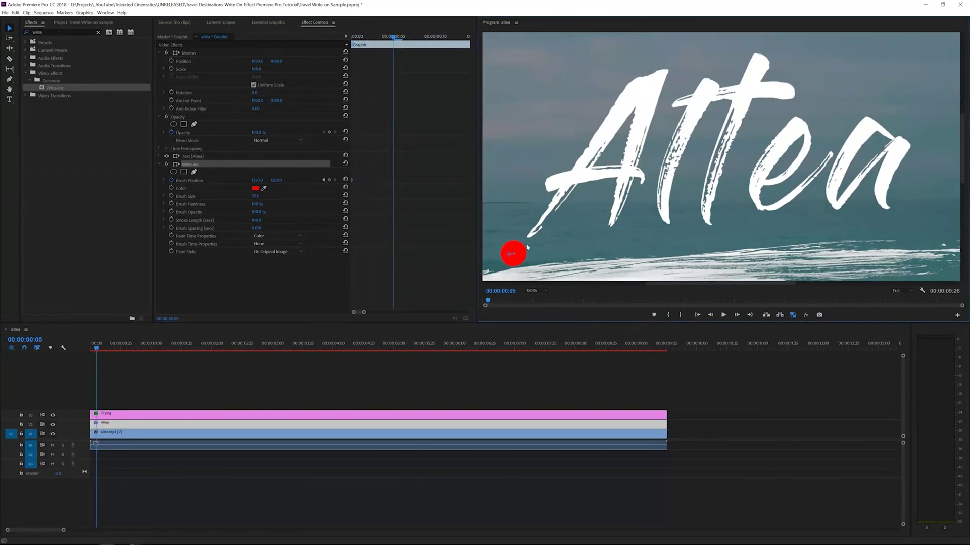
pyautogui.moveTo(515, 253)
pyautogui.mouseDown()
pyautogui.moveTo(593, 173)
pyautogui.moveTo(658, 60)
pyautogui.mouseUp()
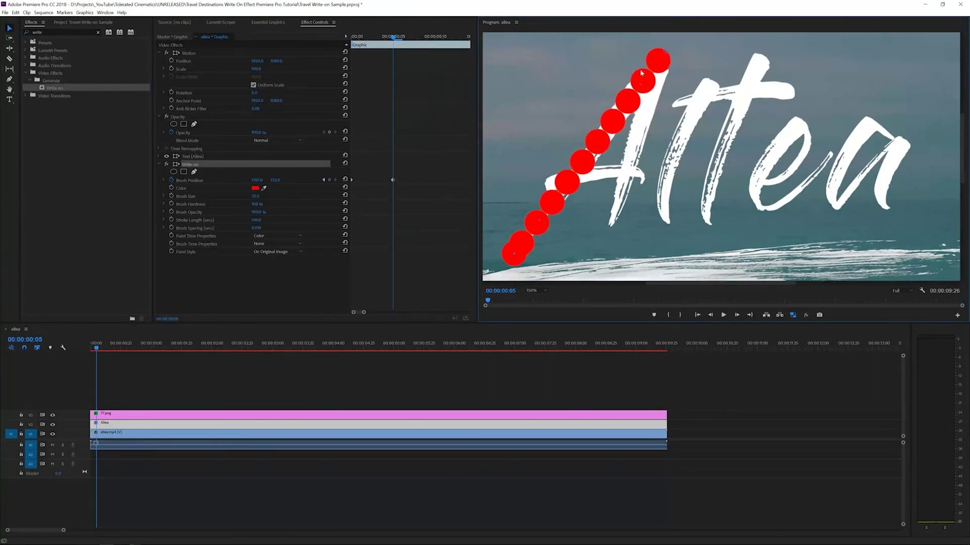
# Set brush spacing to 0.001 for a continuous stroke and advance five frames.
pyautogui.click(258, 228)
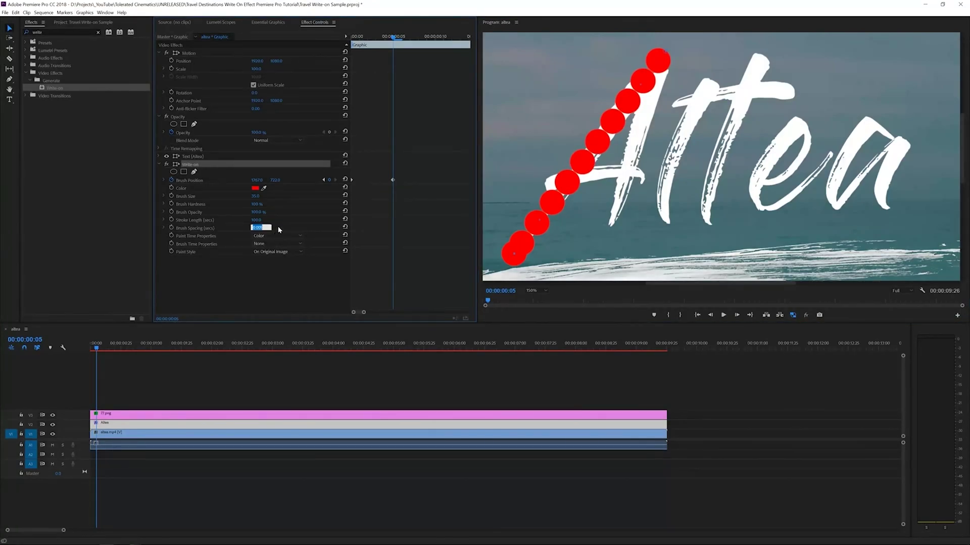
pyautogui.press('Return')
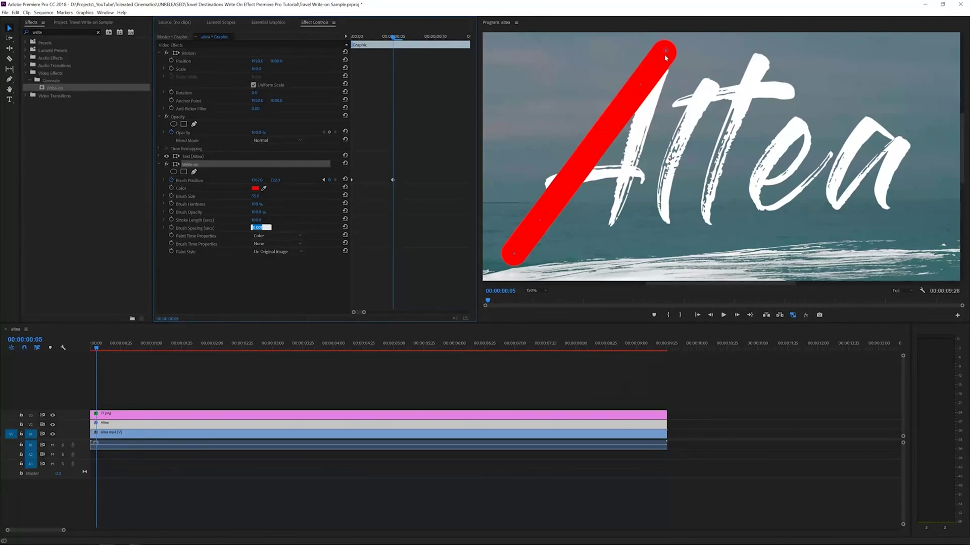
pyautogui.click(299, 230)
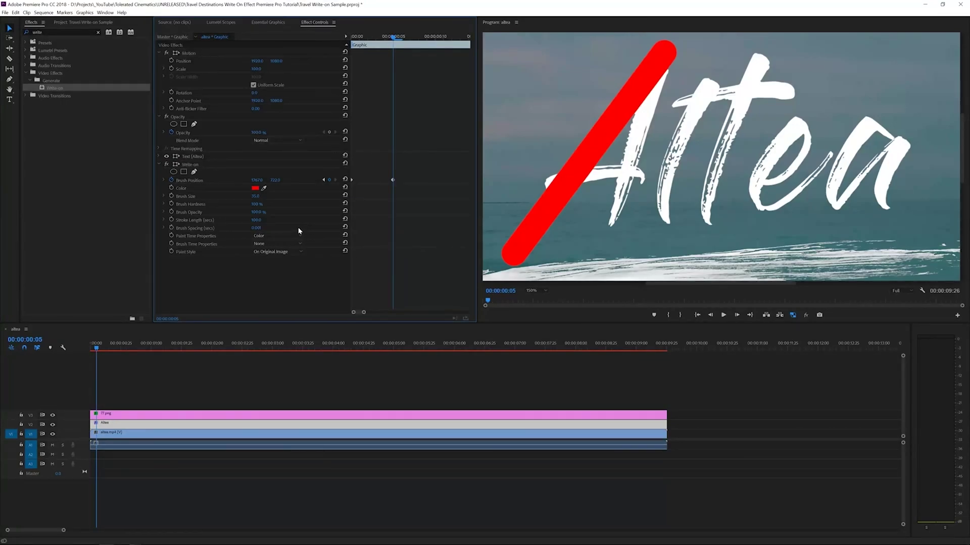
pyautogui.click(189, 165)
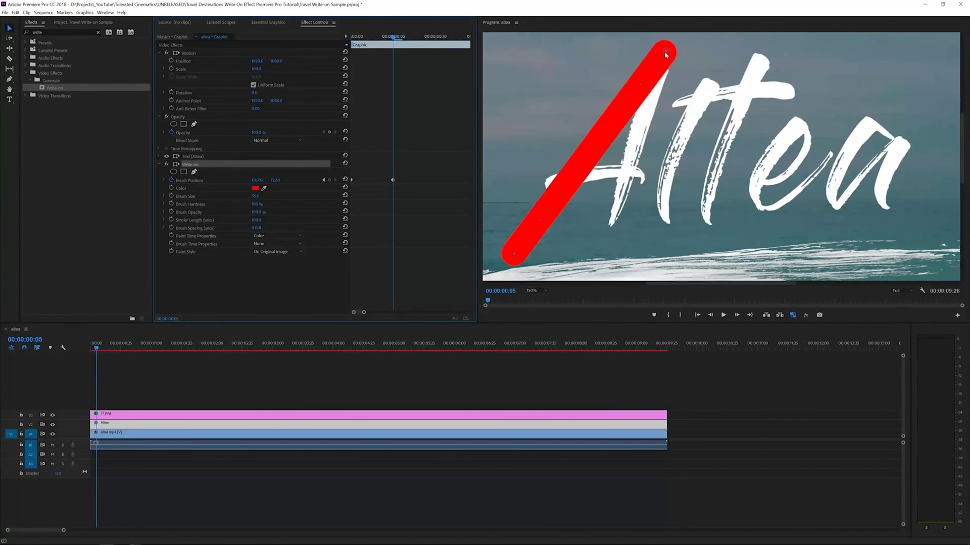
pyautogui.hotkey('shift', 'Right')
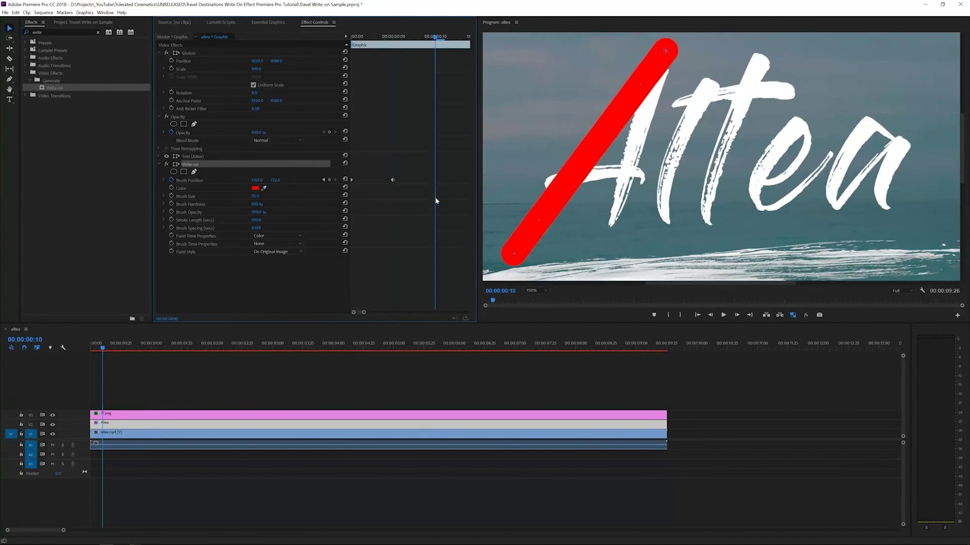
# Add brush keyframes down the A's right leg and at the left end of its crossbar.
pyautogui.click(664, 53)
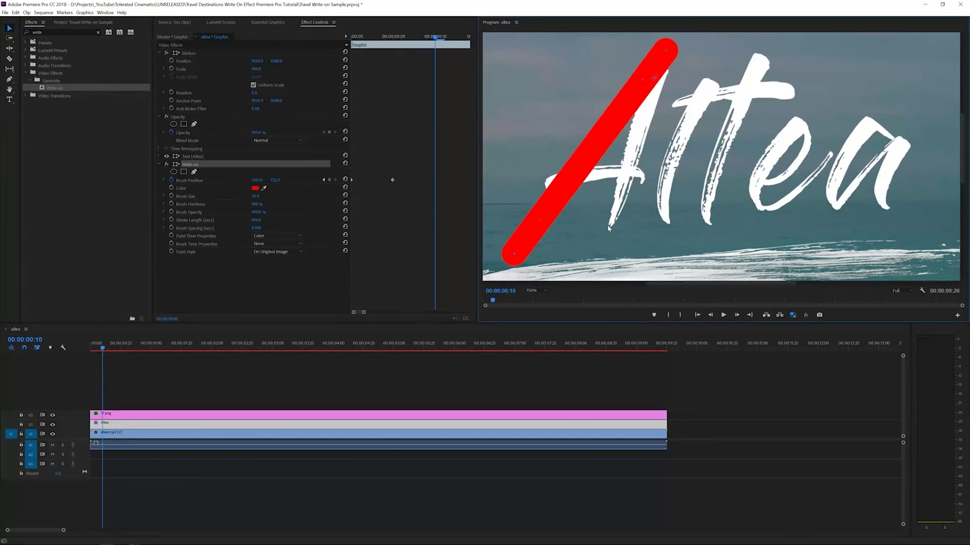
pyautogui.moveTo(609, 229); pyautogui.dragTo(616, 223)
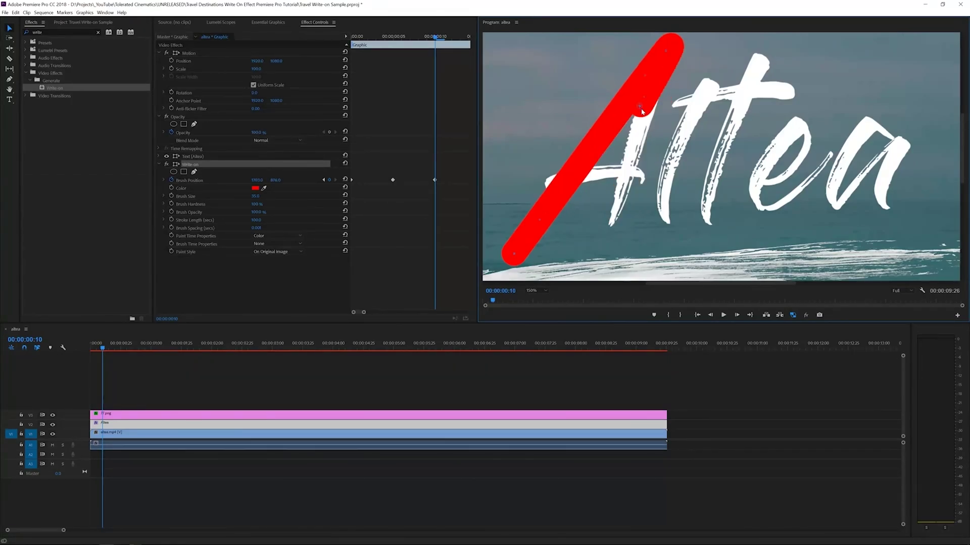
pyautogui.press('Right')
pyautogui.click(605, 246)
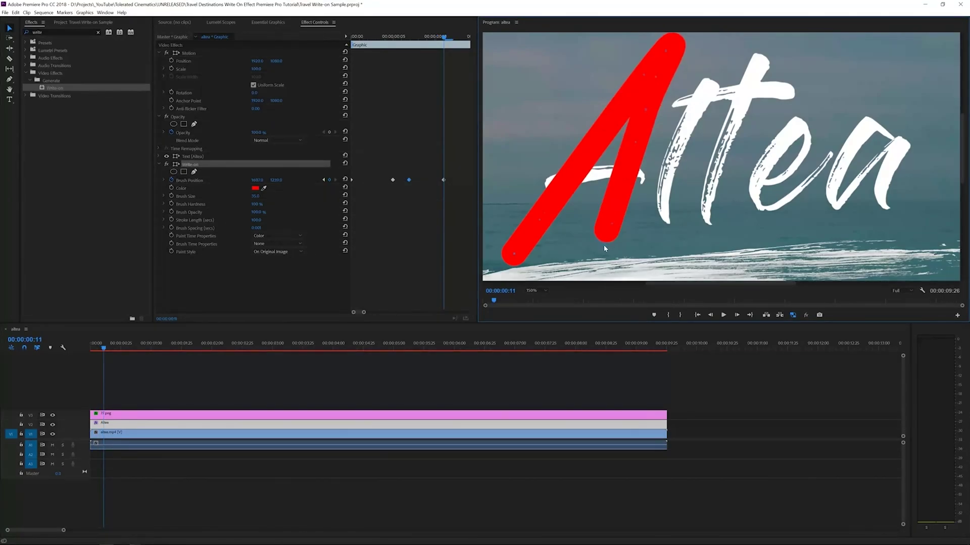
pyautogui.press('Right')
pyautogui.press('Right')
pyautogui.press('Right')
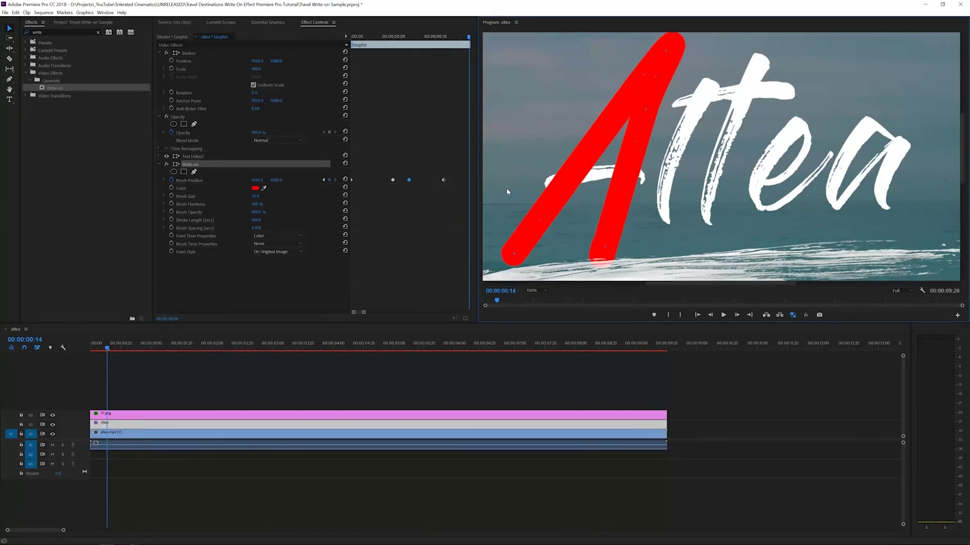
pyautogui.click(506, 189)
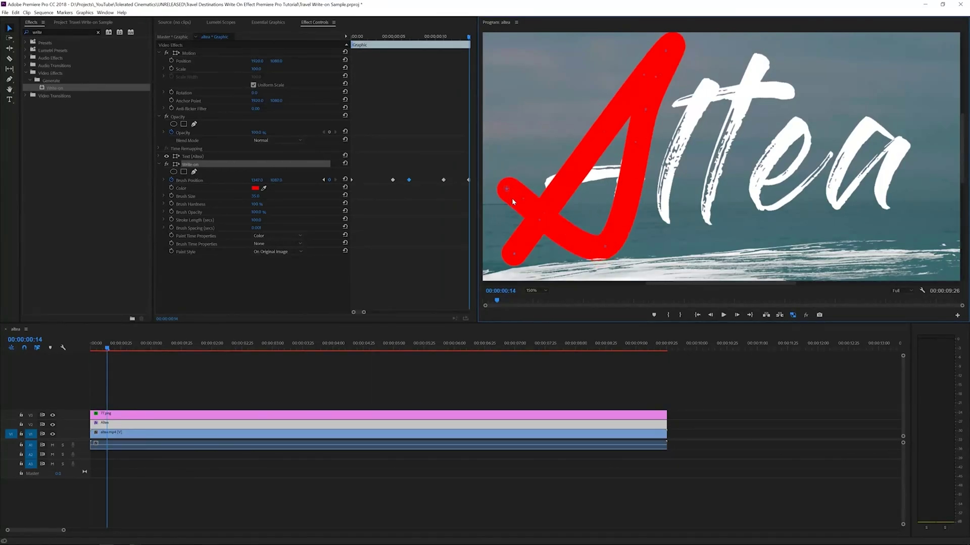
# Keyframe the brush across the A's crossbar and down to its lower right.
pyautogui.press('Right')
pyautogui.press('Right')
pyautogui.press('Right')
pyautogui.press('Right')
pyautogui.press('Right')
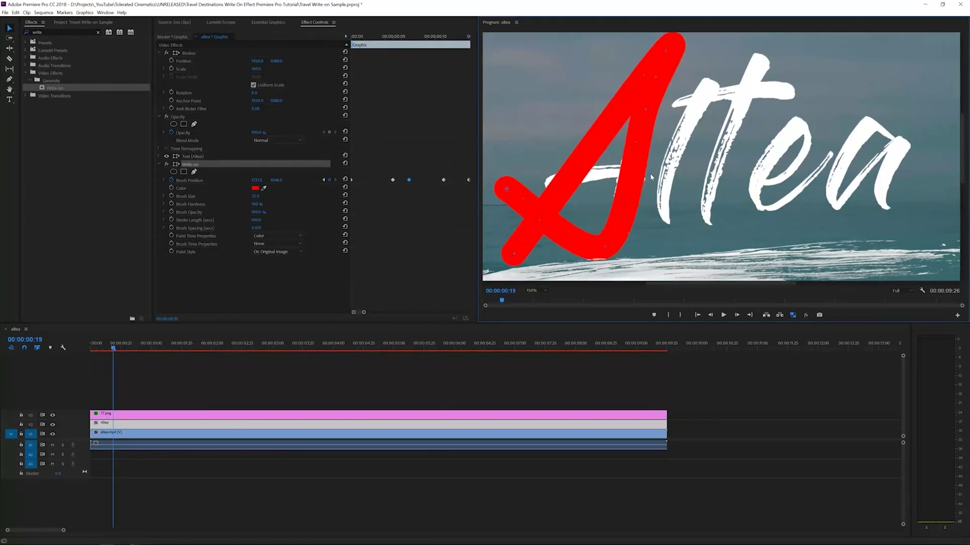
pyautogui.click(650, 174)
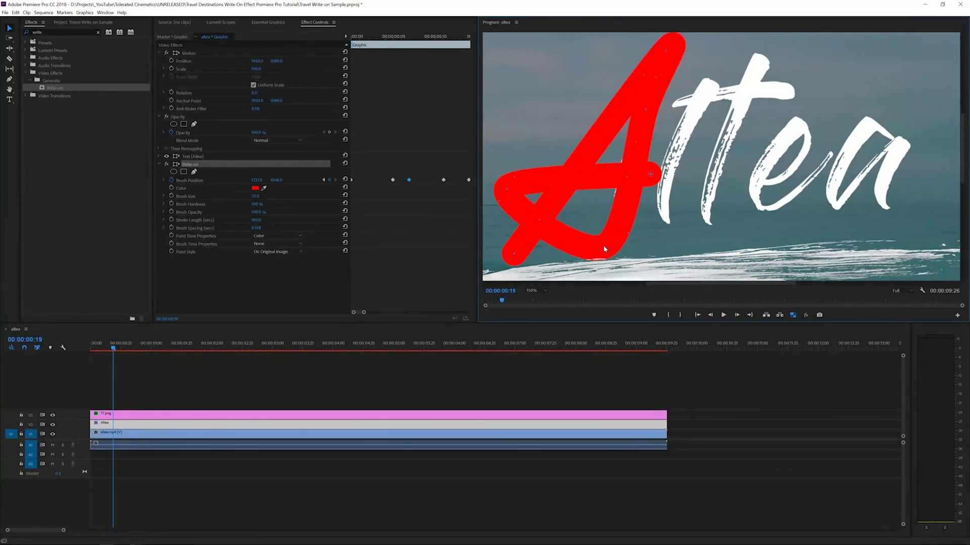
pyautogui.hotkey('shift', 'Right')
pyautogui.moveTo(650, 173); pyautogui.dragTo(667, 226)
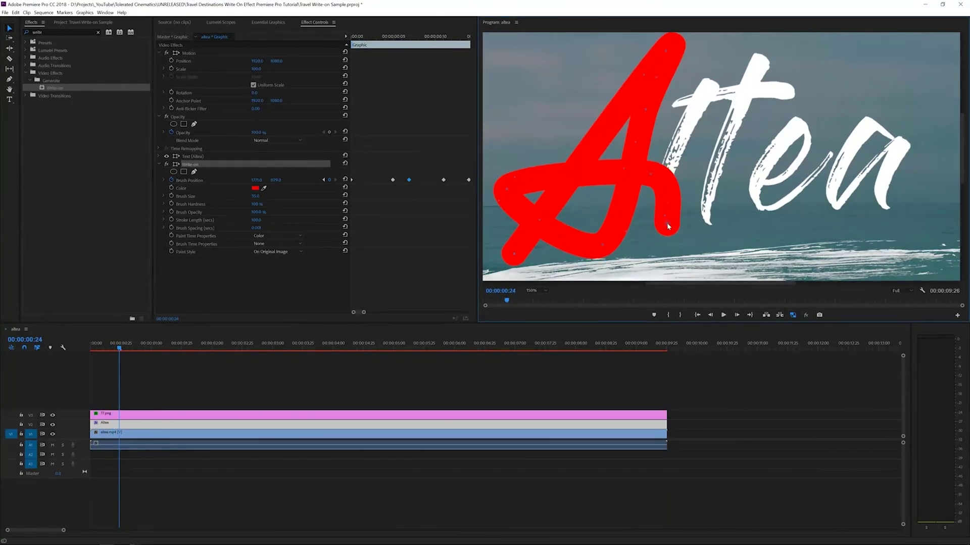
pyautogui.moveTo(363, 312); pyautogui.dragTo(375, 312)
# Add brush keyframes tracing up the l and looping over the t.
pyautogui.click(428, 181)
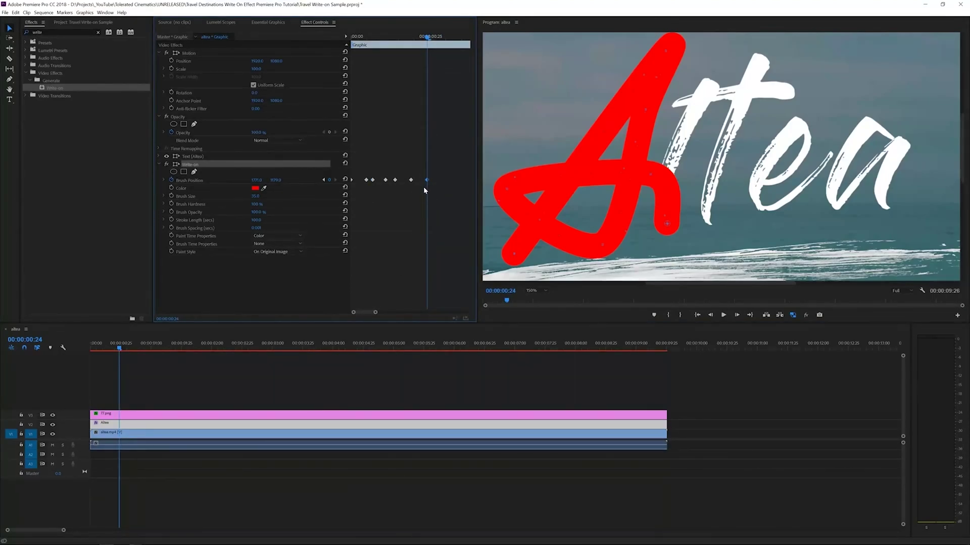
pyautogui.hotkey('shift', 'Right')
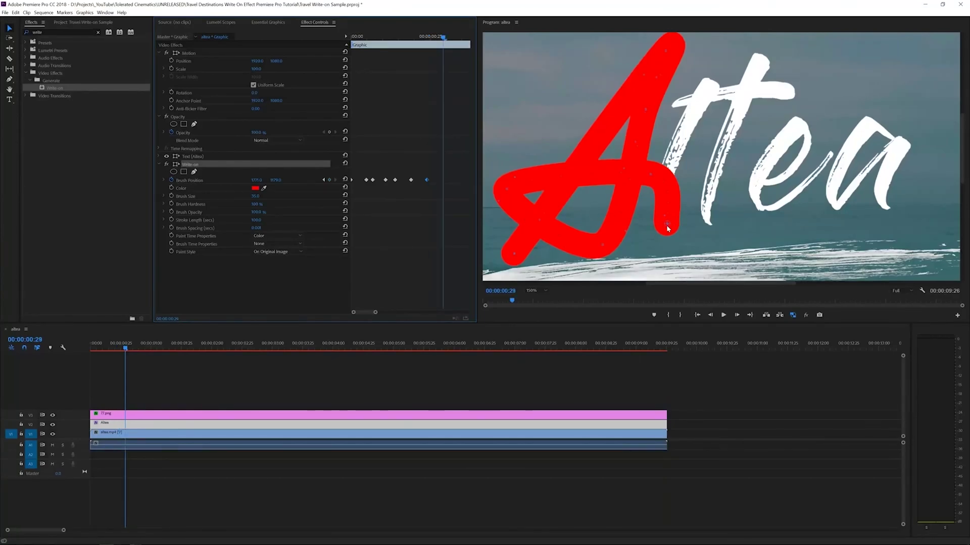
pyautogui.press('Left')
pyautogui.press('Left')
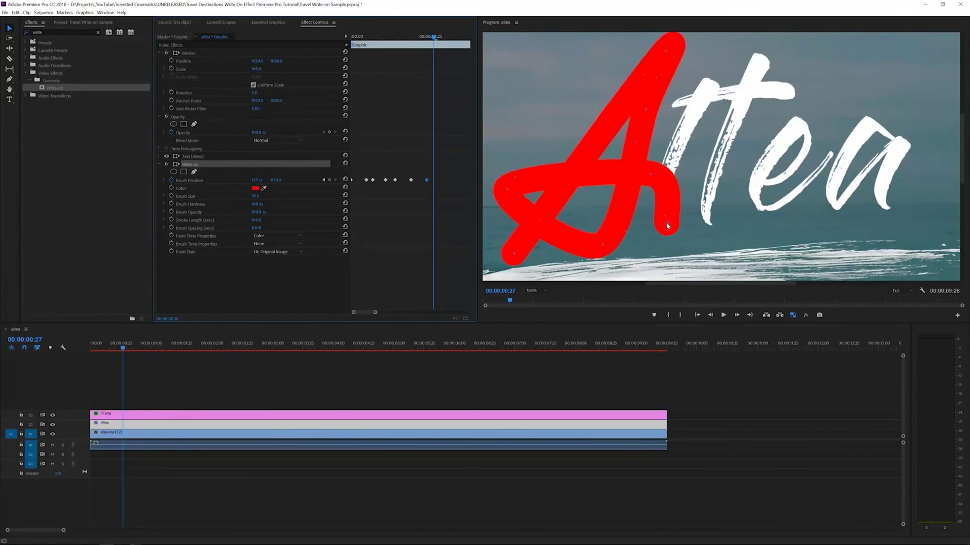
pyautogui.moveTo(668, 226); pyautogui.dragTo(668, 163)
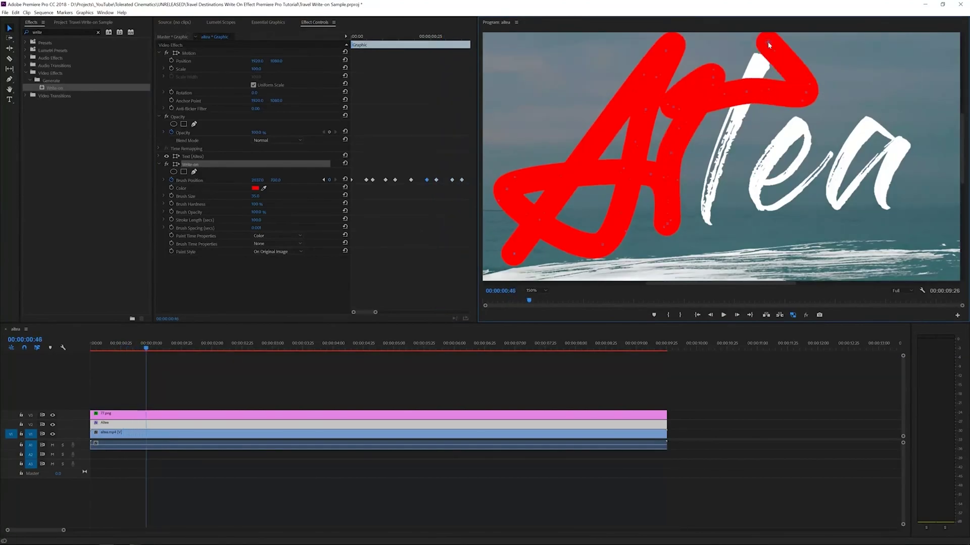
pyautogui.moveTo(727, 223)
pyautogui.mouseDown()
pyautogui.moveTo(796, 125)
pyautogui.moveTo(771, 154)
pyautogui.mouseUp()
# Keyframe the brush across the e and onward into the final a.
pyautogui.press('Right')
pyautogui.press('Right')
pyautogui.press('Right')
pyautogui.press('Right')
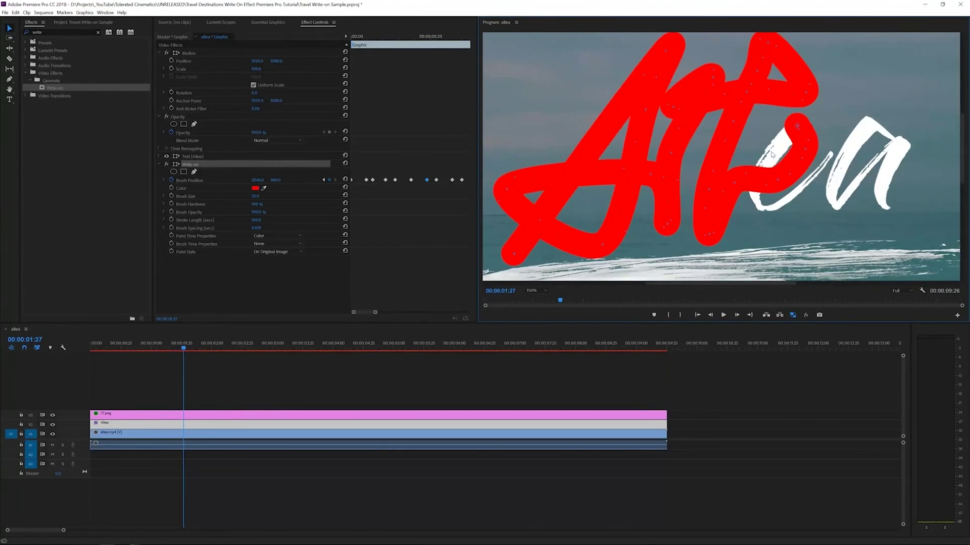
pyautogui.press('Right')
pyautogui.press('Right')
pyautogui.press('Right')
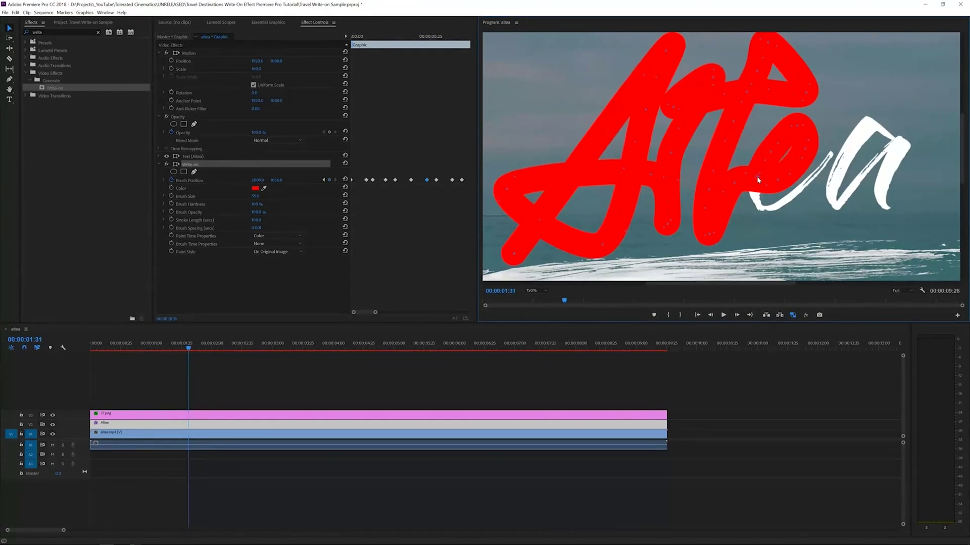
pyautogui.press('Right')
pyautogui.press('Right')
pyautogui.press('Right')
pyautogui.press('Right')
pyautogui.press('Right')
pyautogui.press('Right')
pyautogui.press('Right')
pyautogui.press('Right')
pyautogui.press('Right')
pyautogui.press('Right')
pyautogui.press('Right')
pyautogui.press('Right')
pyautogui.moveTo(771, 151)
pyautogui.mouseDown()
pyautogui.moveTo(803, 156)
pyautogui.moveTo(869, 129)
pyautogui.moveTo(828, 192)
pyautogui.moveTo(883, 209)
pyautogui.mouseUp()
pyautogui.press('Right')
pyautogui.press('Right')
pyautogui.press('Right')
pyautogui.press('Right')
pyautogui.press('Right')
pyautogui.press('Right')
pyautogui.press('Right')
pyautogui.press('Right')
pyautogui.press('Right')
pyautogui.press('Right')
pyautogui.press('Right')
pyautogui.press('Right')
pyautogui.press('Right')
pyautogui.press('Right')
pyautogui.press('Right')
pyautogui.press('Right')
pyautogui.press('Right')
pyautogui.press('Right')
pyautogui.press('Right')
pyautogui.press('Right')
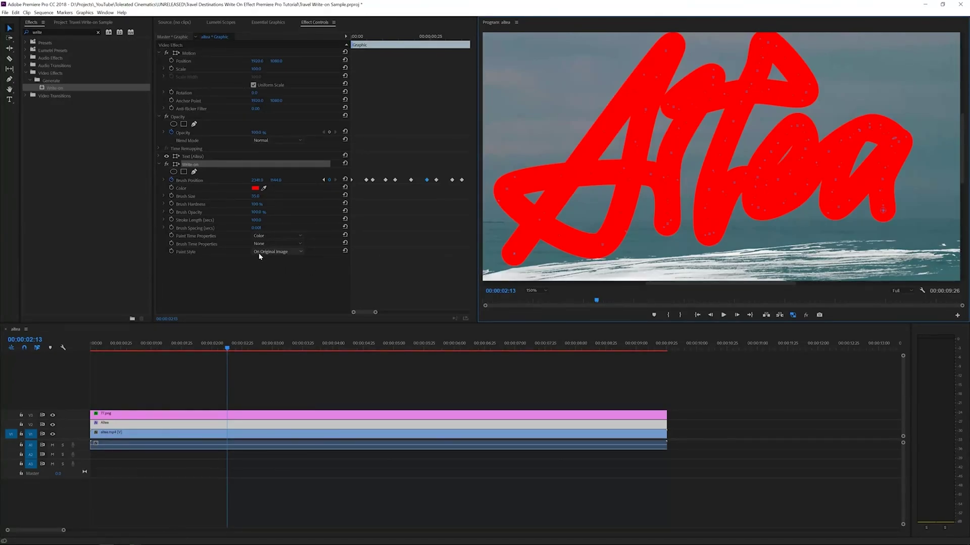
# Change the Write-on Paint Style to Reveal Original Image.
pyautogui.click(285, 252)
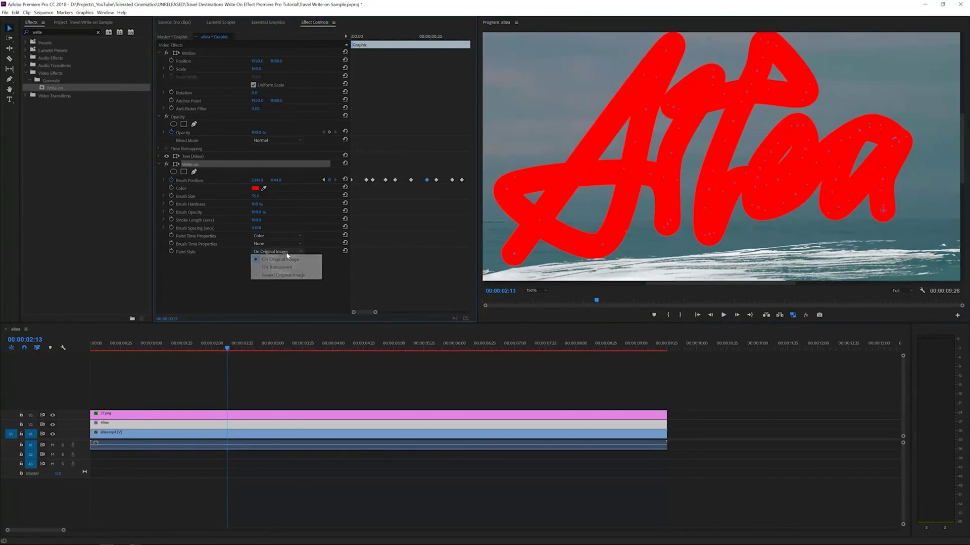
pyautogui.click(283, 275)
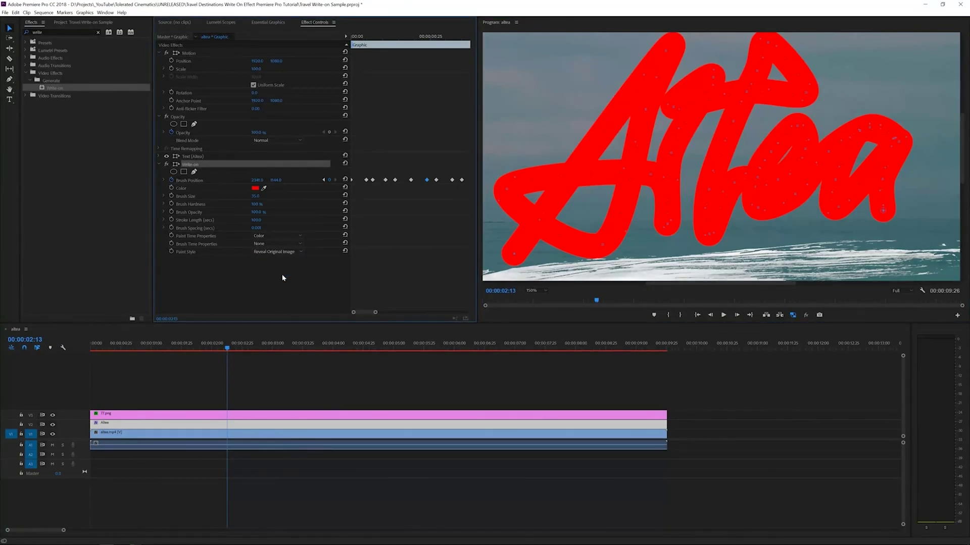
# Return to the sequence start and set the Program monitor zoom to Fit.
pyautogui.press('Home')
pyautogui.click(534, 291)
pyautogui.click(542, 299)
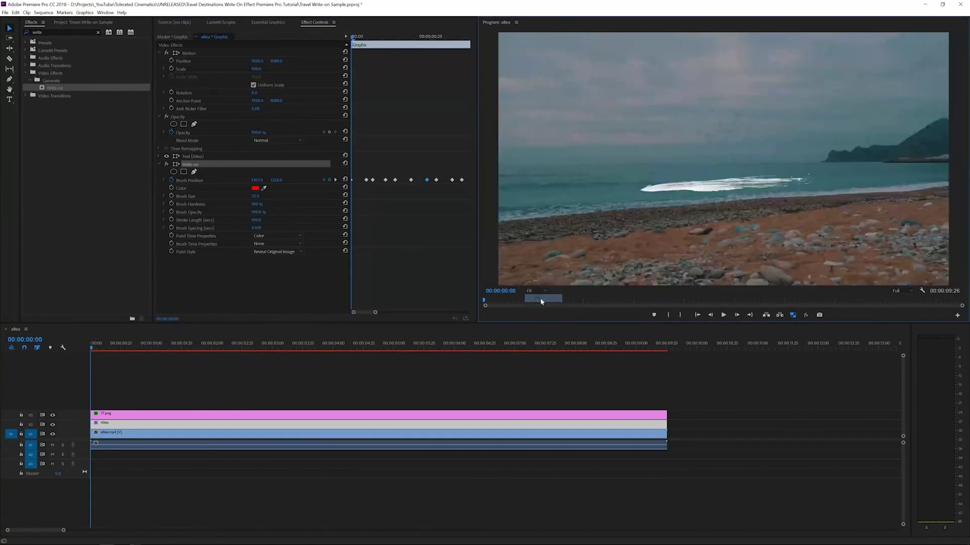
# Play the Altea write-on animation, stop it, and move the playhead to about 00:00:02:09.
pyautogui.press('space')
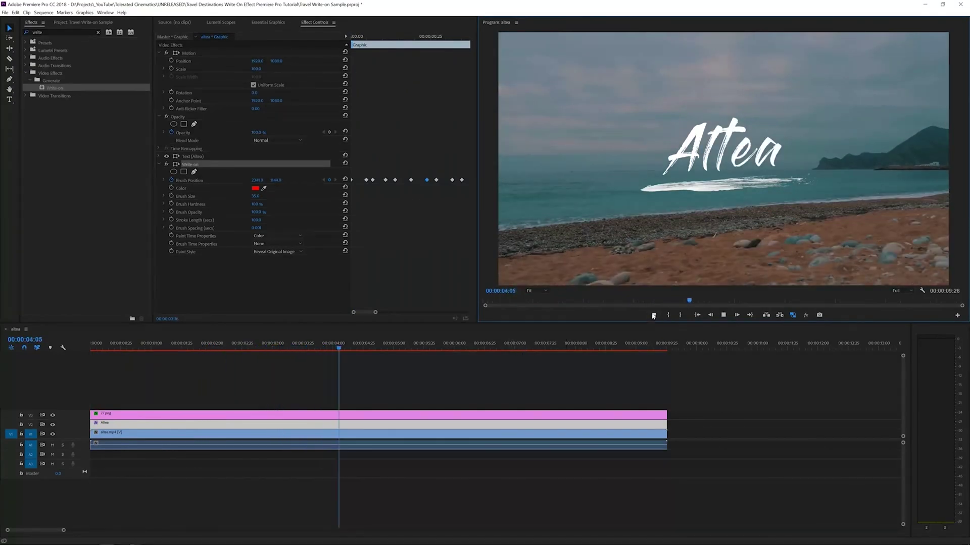
pyautogui.press('space')
pyautogui.click(222, 349)
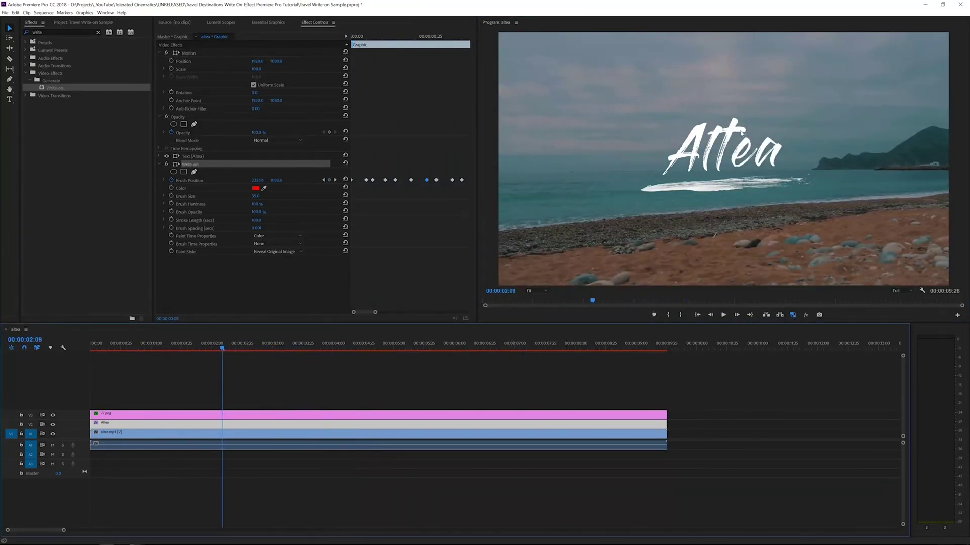